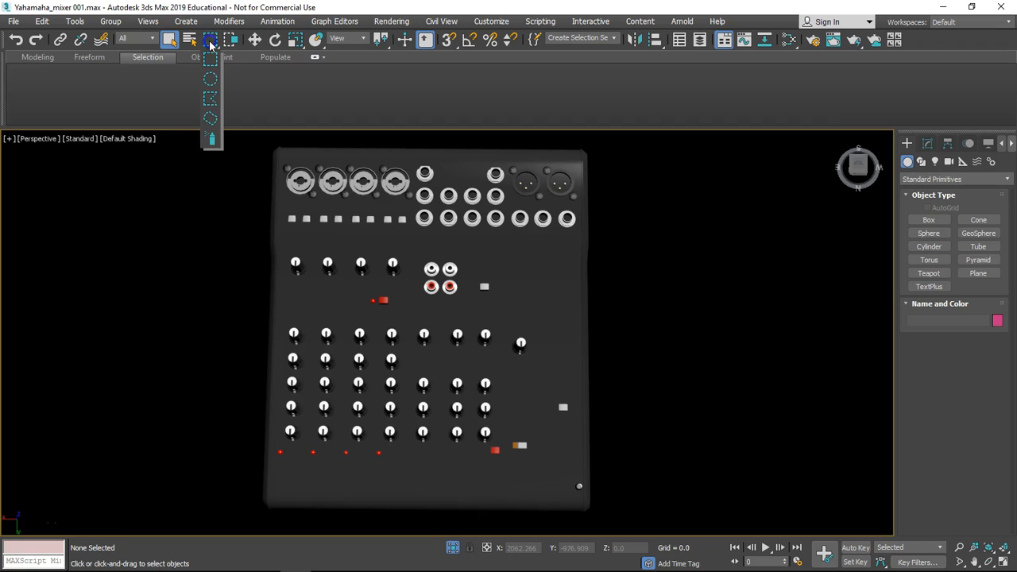
# Use the rectangular selection region to select all connectors, buttons and knobs in the mixer's upper half
pyautogui.moveTo(213, 45)
pyautogui.mouseDown()
pyautogui.moveTo(211, 140)
pyautogui.moveTo(206, 62)
pyautogui.mouseUp()
pyautogui.moveTo(208, 64); pyautogui.dragTo(211, 65)
pyautogui.moveTo(174, 157); pyautogui.dragTo(653, 321)
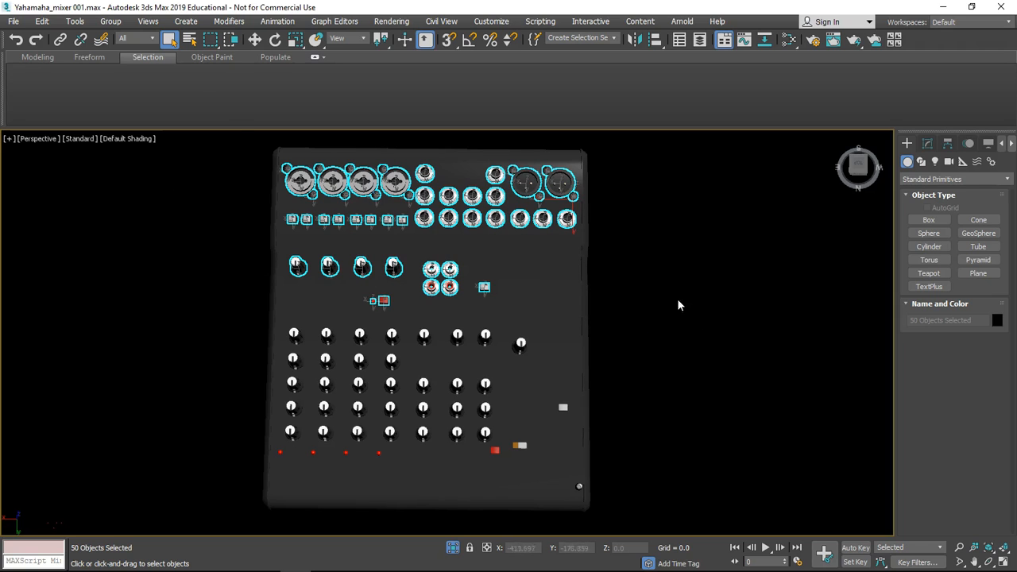
# Use the circular selection region to select the first connector, its upper screw and the first push button below
pyautogui.moveTo(209, 39); pyautogui.dragTo(213, 82)
pyautogui.click(256, 200)
pyautogui.moveTo(236, 199); pyautogui.dragTo(317, 255)
# Use the fence selection region to outline the top connectors and jacks, leaving out the push buttons below the connectors
pyautogui.moveTo(211, 40); pyautogui.dragTo(212, 103)
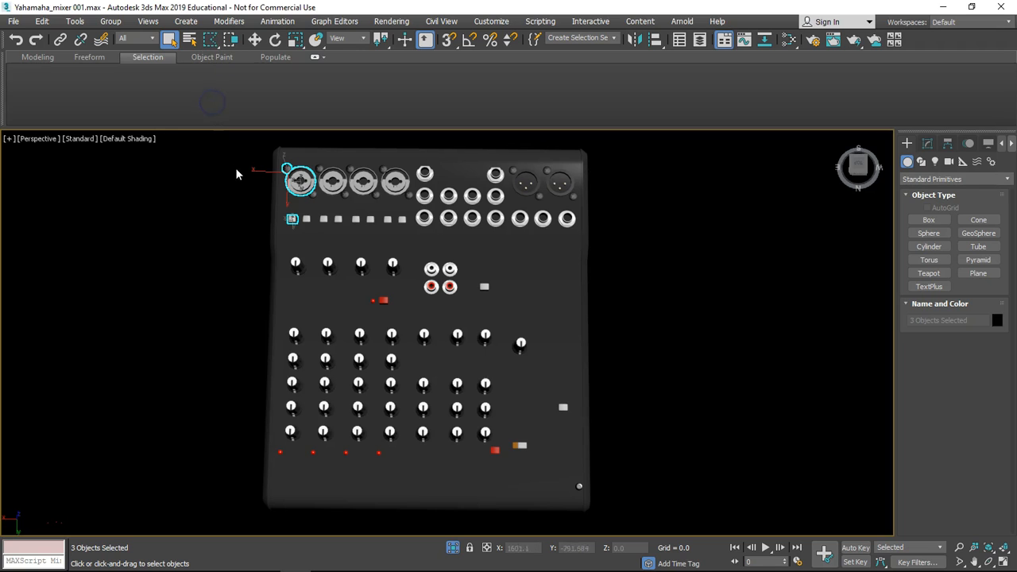
pyautogui.moveTo(241, 146); pyautogui.dragTo(243, 215)
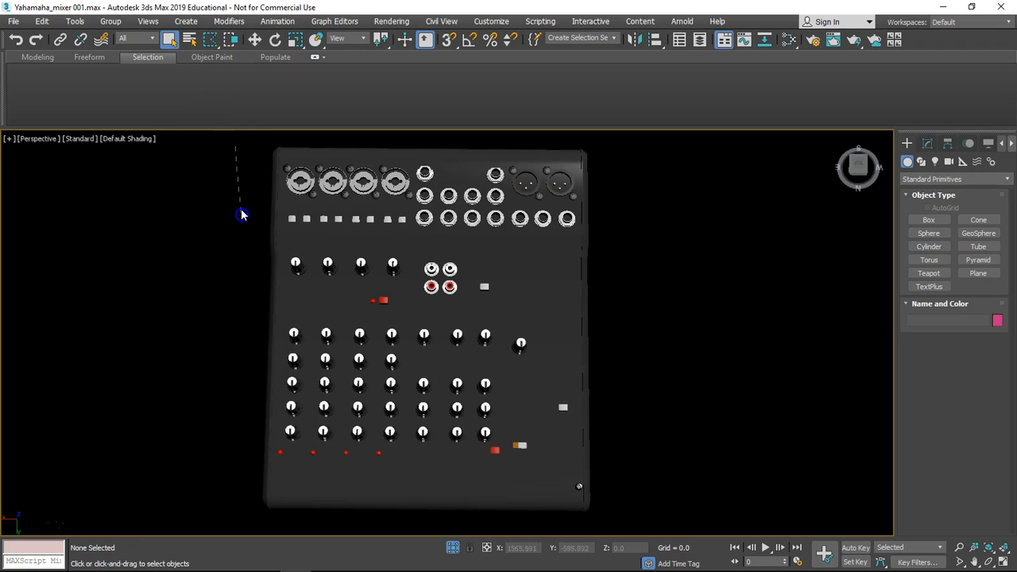
pyautogui.click(411, 208)
pyautogui.click(410, 232)
pyautogui.click(617, 133)
pyautogui.click(248, 141)
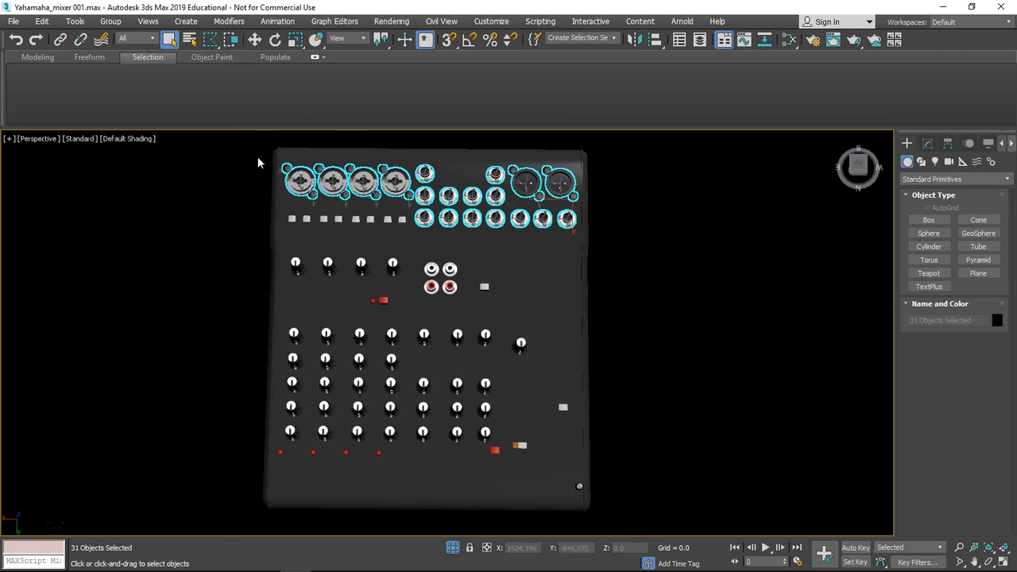
# Use the lasso selection region to select the first column of knobs and add the third column to the selection
pyautogui.moveTo(210, 39); pyautogui.dragTo(209, 126)
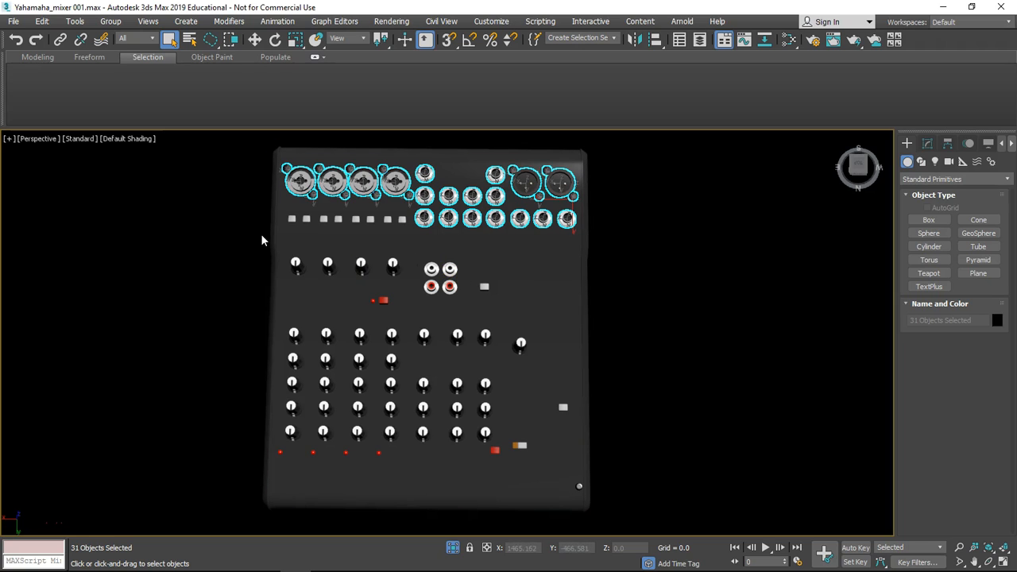
pyautogui.moveTo(263, 228)
pyautogui.mouseDown()
pyautogui.moveTo(245, 259)
pyautogui.moveTo(275, 298)
pyautogui.moveTo(373, 249)
pyautogui.moveTo(309, 227)
pyautogui.moveTo(259, 230)
pyautogui.moveTo(304, 254)
pyautogui.mouseUp()
pyautogui.moveTo(309, 373)
pyautogui.mouseDown()
pyautogui.moveTo(299, 450)
pyautogui.moveTo(232, 250)
pyautogui.mouseUp()
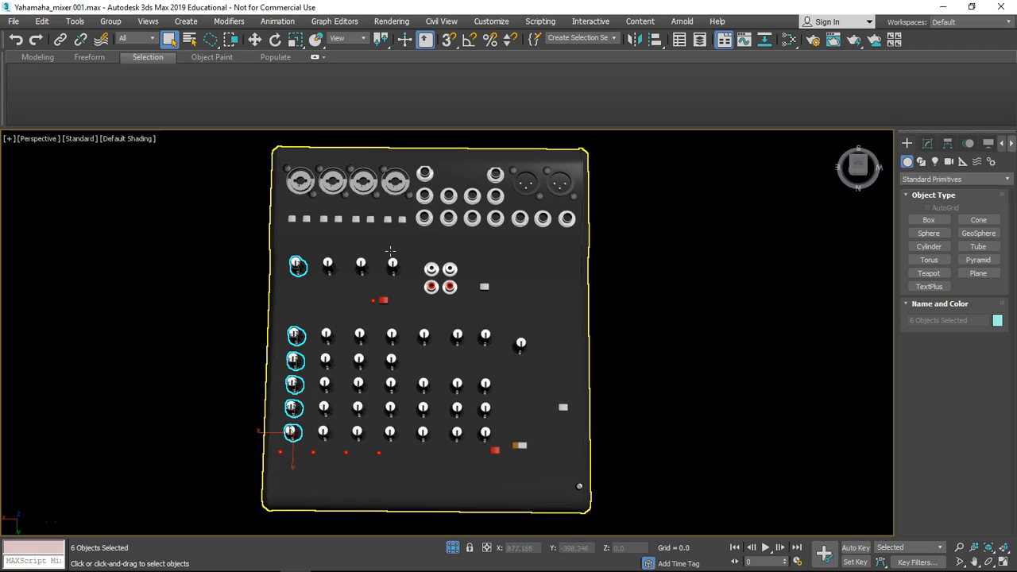
pyautogui.moveTo(352, 246)
pyautogui.keyDown('ctrl'); pyautogui.mouseDown()
pyautogui.moveTo(378, 268)
pyautogui.moveTo(350, 248)
pyautogui.mouseUp(); pyautogui.keyUp('ctrl')
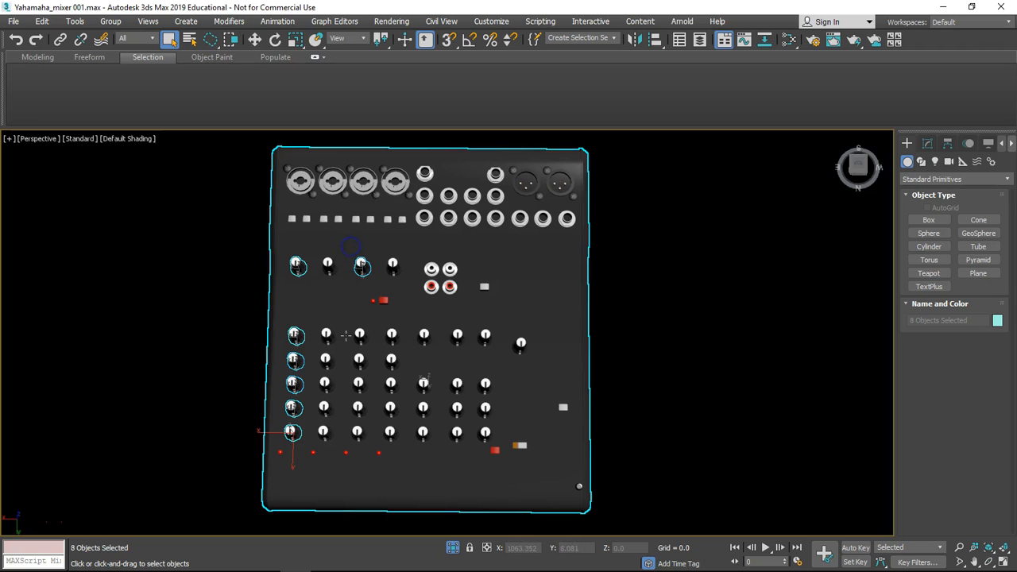
pyautogui.moveTo(373, 379)
pyautogui.keyDown('ctrl'); pyautogui.mouseDown()
pyautogui.moveTo(364, 450)
pyautogui.moveTo(345, 433)
pyautogui.moveTo(345, 318)
pyautogui.mouseUp(); pyautogui.keyUp('ctrl')
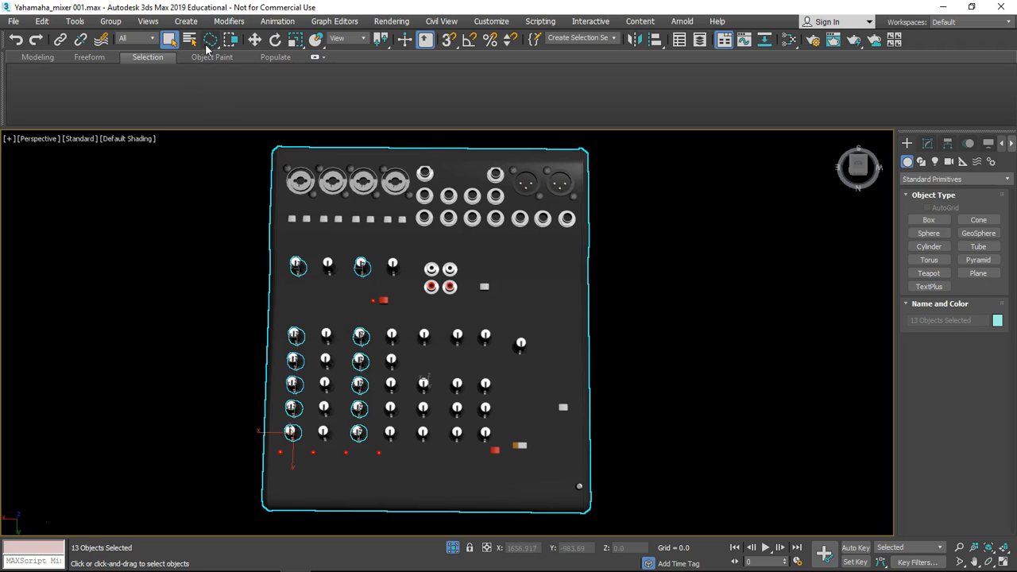
# Clear the selection and use the paint selection region to brush over scattered connectors, buttons and knobs across the mixer
pyautogui.moveTo(210, 44); pyautogui.dragTo(212, 144)
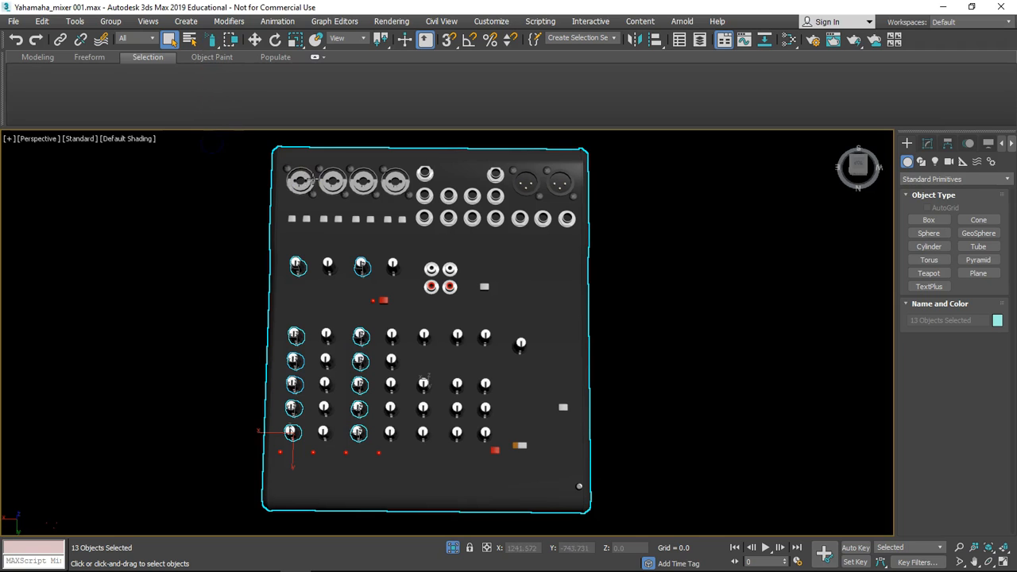
pyautogui.click(236, 184)
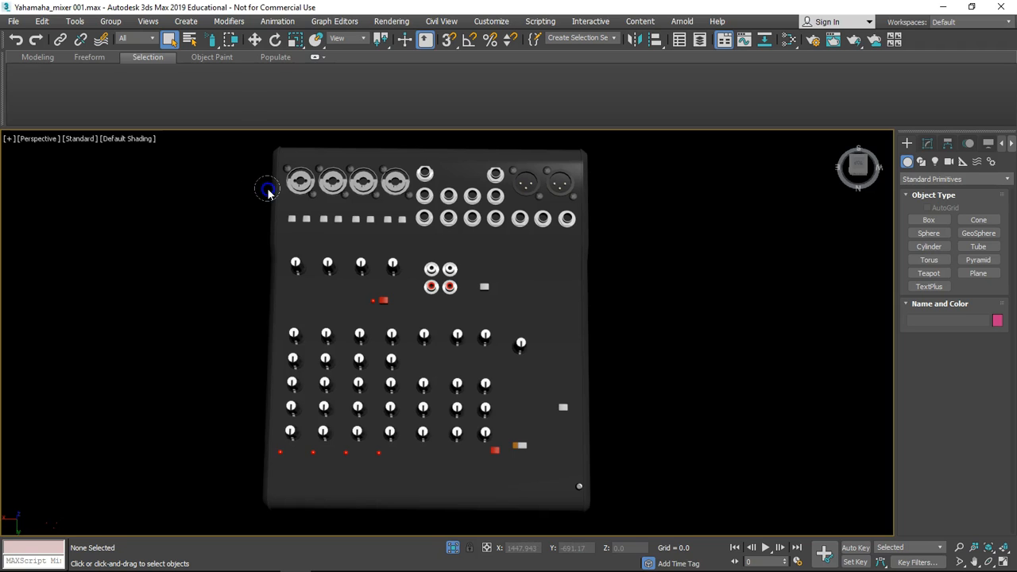
pyautogui.moveTo(268, 193)
pyautogui.mouseDown()
pyautogui.moveTo(284, 168)
pyautogui.moveTo(306, 195)
pyautogui.moveTo(429, 185)
pyautogui.moveTo(469, 216)
pyautogui.moveTo(410, 231)
pyautogui.moveTo(499, 173)
pyautogui.moveTo(495, 223)
pyautogui.moveTo(576, 219)
pyautogui.moveTo(282, 217)
pyautogui.moveTo(320, 170)
pyautogui.moveTo(302, 184)
pyautogui.moveTo(296, 174)
pyautogui.moveTo(372, 190)
pyautogui.moveTo(395, 186)
pyautogui.moveTo(392, 172)
pyautogui.moveTo(359, 185)
pyautogui.moveTo(398, 186)
pyautogui.moveTo(302, 181)
pyautogui.moveTo(285, 196)
pyautogui.moveTo(282, 407)
pyautogui.moveTo(422, 459)
pyautogui.moveTo(663, 484)
pyautogui.moveTo(141, 460)
pyautogui.moveTo(116, 345)
pyautogui.moveTo(443, 239)
pyautogui.moveTo(397, 274)
pyautogui.moveTo(318, 269)
pyautogui.mouseUp()
pyautogui.scroll(-3, 317, 269)
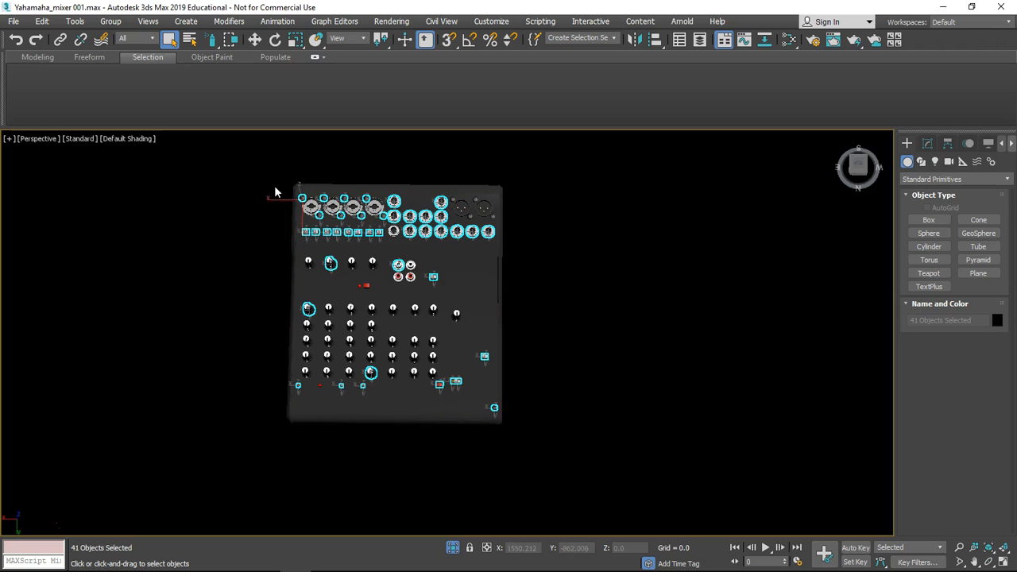
# Paint-select across the whole mixer, including its board and most of its parts, with the mixer shown small
pyautogui.click(313, 211)
pyautogui.moveTo(314, 211)
pyautogui.mouseDown()
pyautogui.moveTo(263, 214)
pyautogui.moveTo(376, 213)
pyautogui.moveTo(307, 205)
pyautogui.moveTo(393, 202)
pyautogui.moveTo(405, 227)
pyautogui.moveTo(437, 214)
pyautogui.moveTo(477, 244)
pyautogui.moveTo(495, 234)
pyautogui.moveTo(489, 185)
pyautogui.moveTo(272, 178)
pyautogui.moveTo(316, 409)
pyautogui.moveTo(517, 254)
pyautogui.moveTo(511, 381)
pyautogui.moveTo(360, 411)
pyautogui.moveTo(517, 353)
pyautogui.moveTo(326, 274)
pyautogui.moveTo(465, 208)
pyautogui.moveTo(487, 221)
pyautogui.moveTo(516, 382)
pyautogui.moveTo(375, 409)
pyautogui.moveTo(359, 199)
pyautogui.moveTo(458, 302)
pyautogui.moveTo(396, 316)
pyautogui.mouseUp()
pyautogui.scroll(-10, 396, 315)
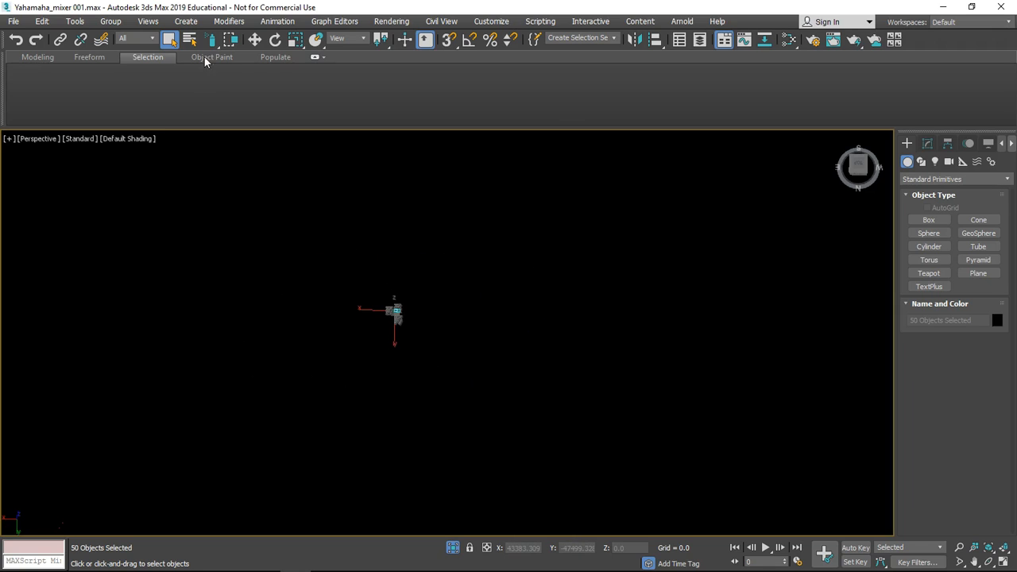
pyautogui.moveTo(398, 312)
pyautogui.mouseDown()
pyautogui.moveTo(415, 316)
pyautogui.moveTo(396, 316)
pyautogui.mouseUp()
pyautogui.scroll(5, 391, 313)
pyautogui.scroll(6, 400, 312)
pyautogui.scroll(-2, 590, 352)
pyautogui.moveTo(596, 357); pyautogui.dragTo(417, 312, button='middle')
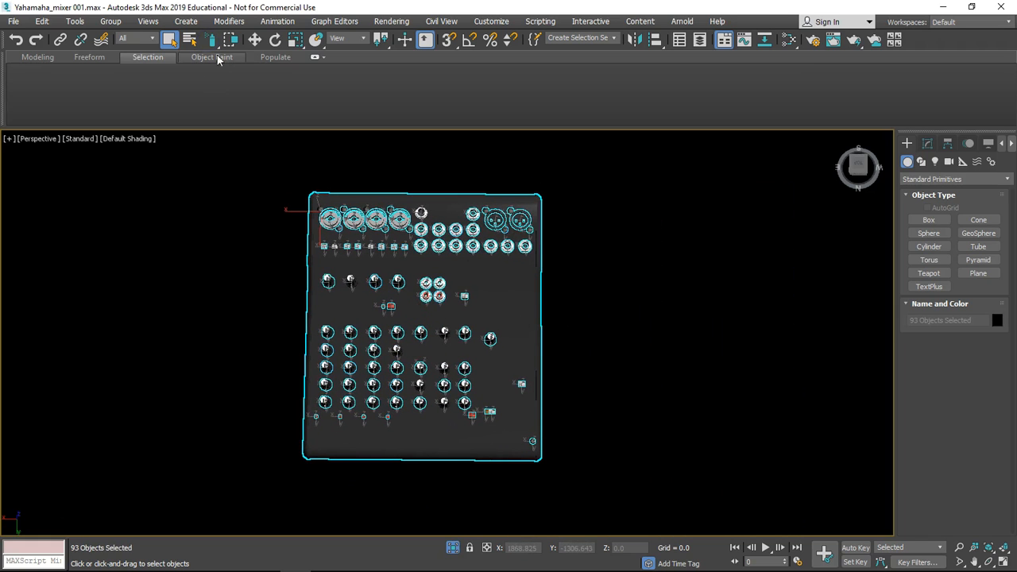
# Return to the rectangular selection region, clear the selection and select only the mixer's board
pyautogui.moveTo(211, 40); pyautogui.dragTo(213, 61)
pyautogui.click(195, 261)
pyautogui.scroll(-3, 469, 318)
pyautogui.click(506, 321)
pyautogui.scroll(5, 524, 342)
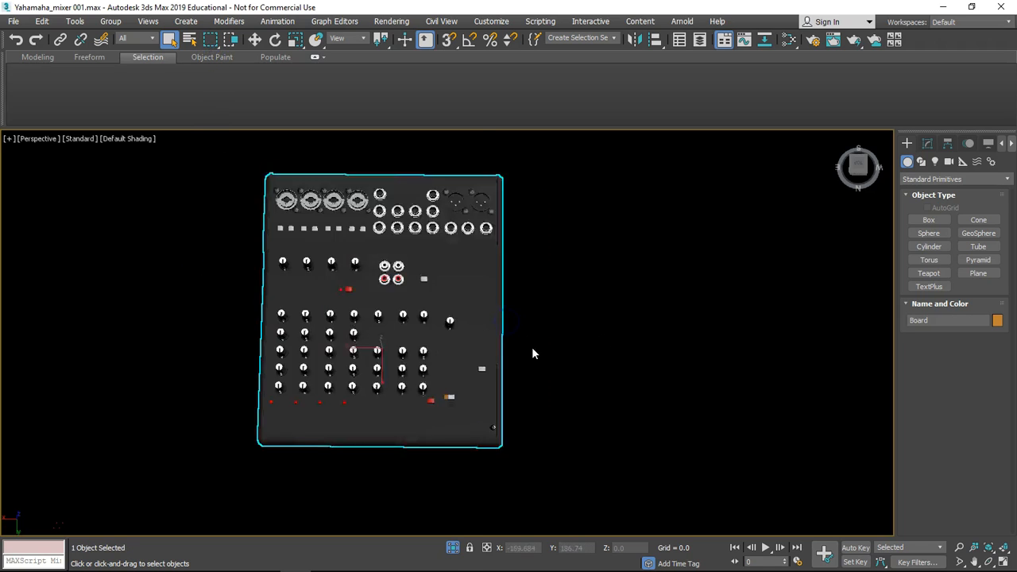
# Select the red push button below the upper knobs, and replace that selection with the fourth red light in the lowest row
pyautogui.scroll(-3, 474, 316)
pyautogui.click(427, 312)
pyautogui.click(321, 277)
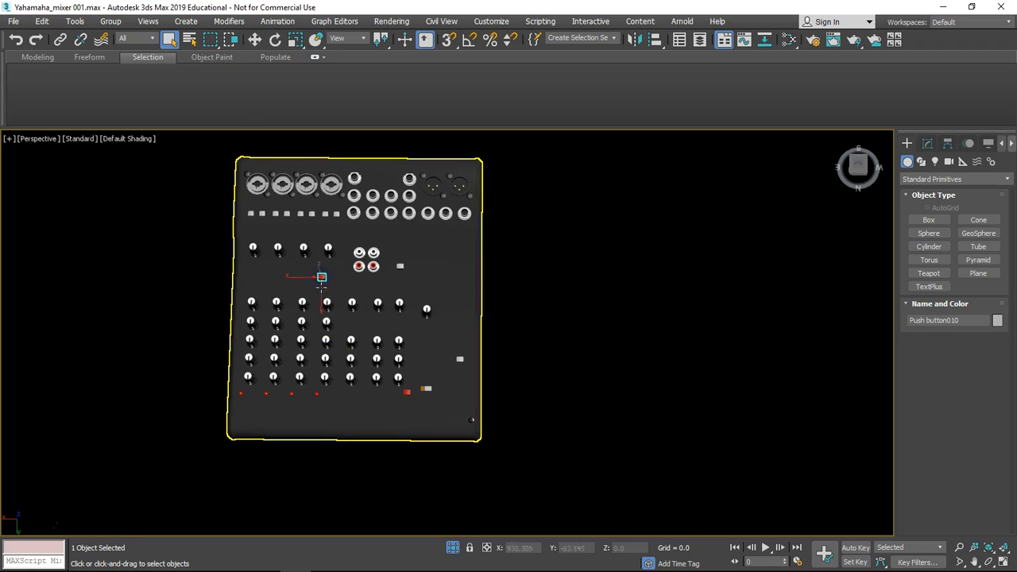
pyautogui.click(317, 394)
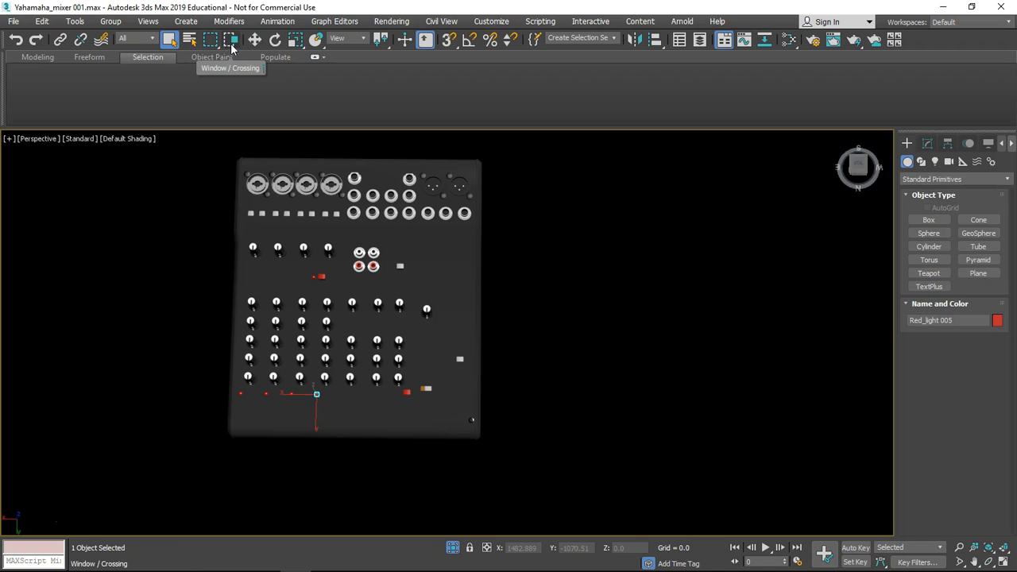
# Examine the Window/Crossing toggle's description, keep crossing mode active and clear the selection
pyautogui.scroll(8, 267, 156)
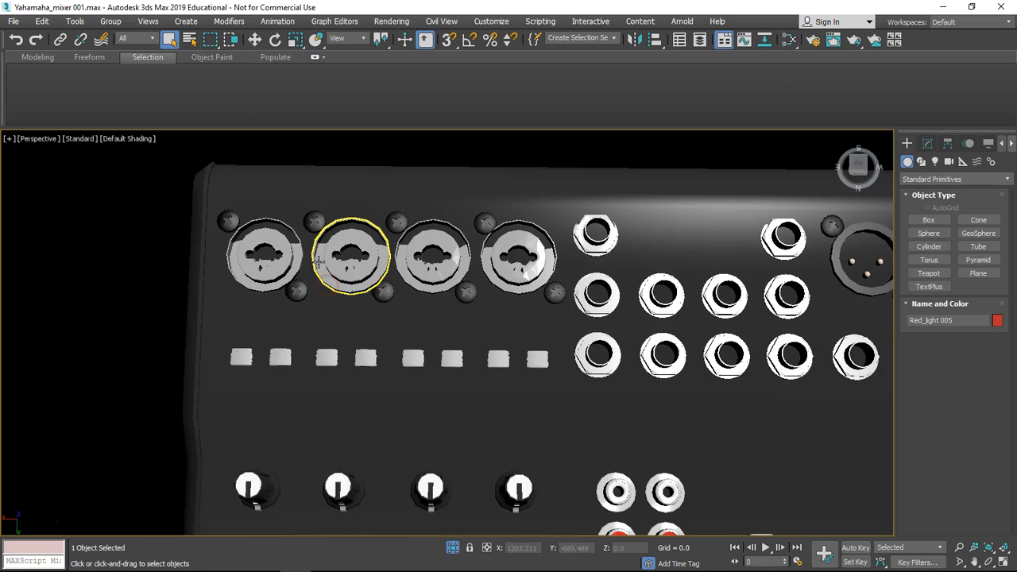
pyautogui.click(229, 41)
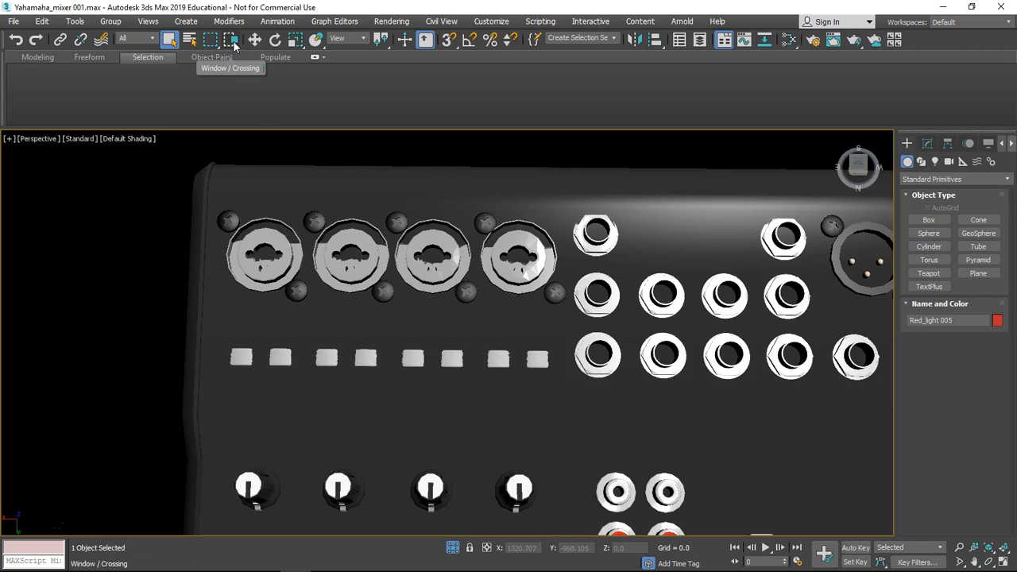
pyautogui.moveTo(227, 40)
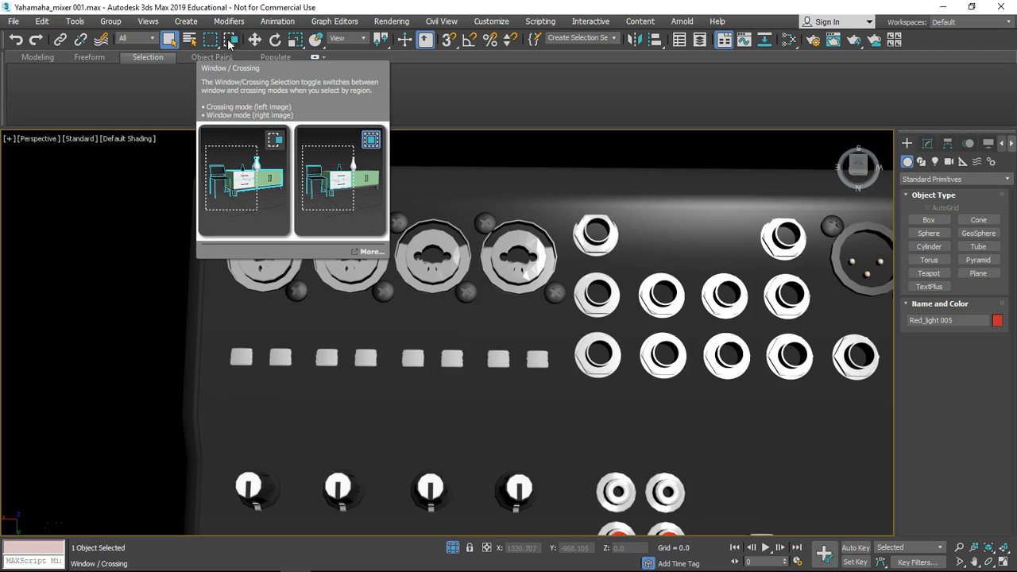
pyautogui.click(174, 188)
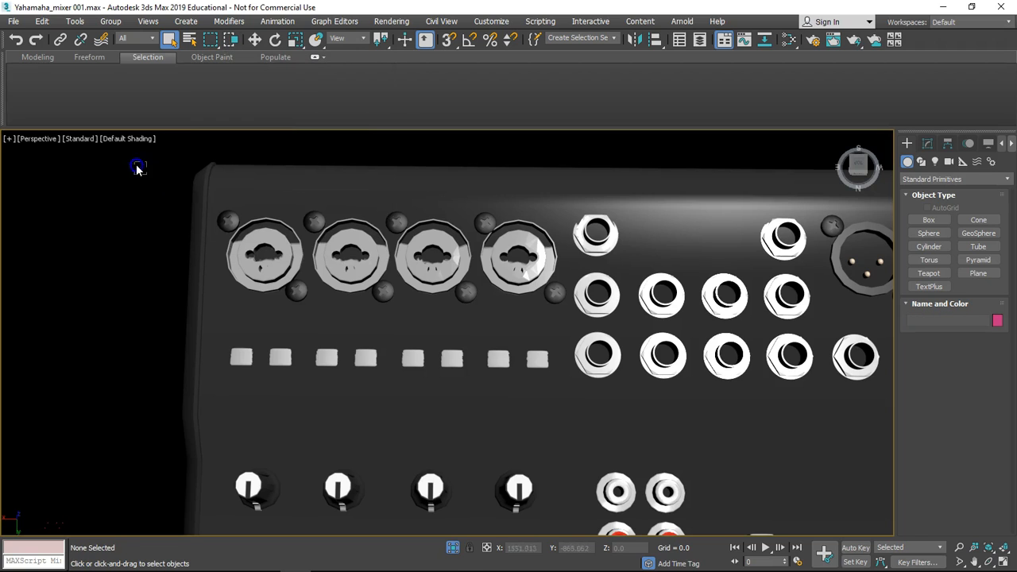
# In crossing mode, select the objects touched around the first connector and add the first push button to the selection
pyautogui.moveTo(472, 300); pyautogui.dragTo(256, 310)
pyautogui.moveTo(267, 325); pyautogui.dragTo(267, 325)
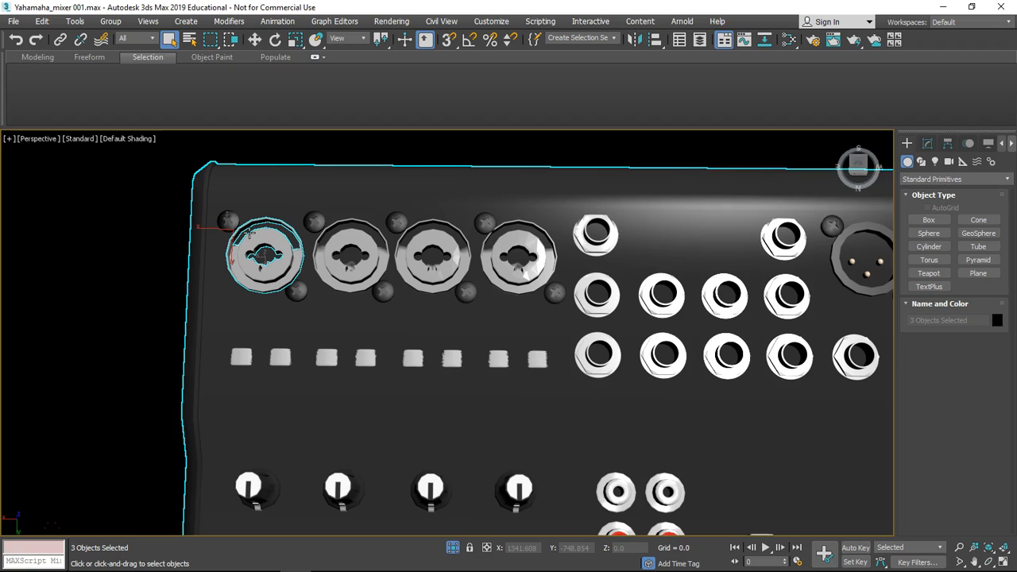
pyautogui.keyDown('ctrl'); pyautogui.moveTo(215, 338); pyautogui.dragTo(269, 420); pyautogui.keyUp('ctrl')
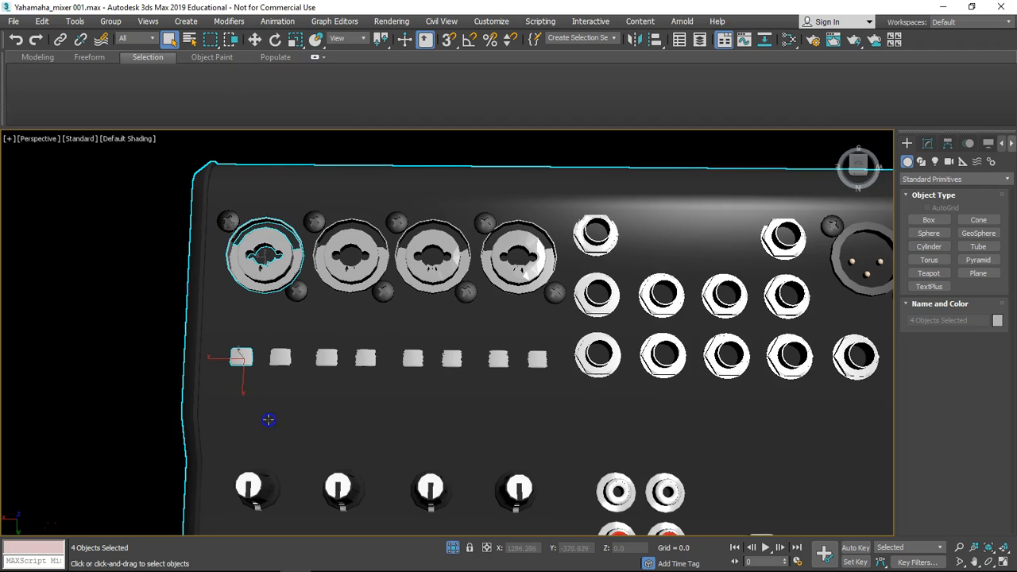
# Switch to window mode, box-select the first connector's upper screw, and enlarge the box to include the connector as well
pyautogui.click(231, 43)
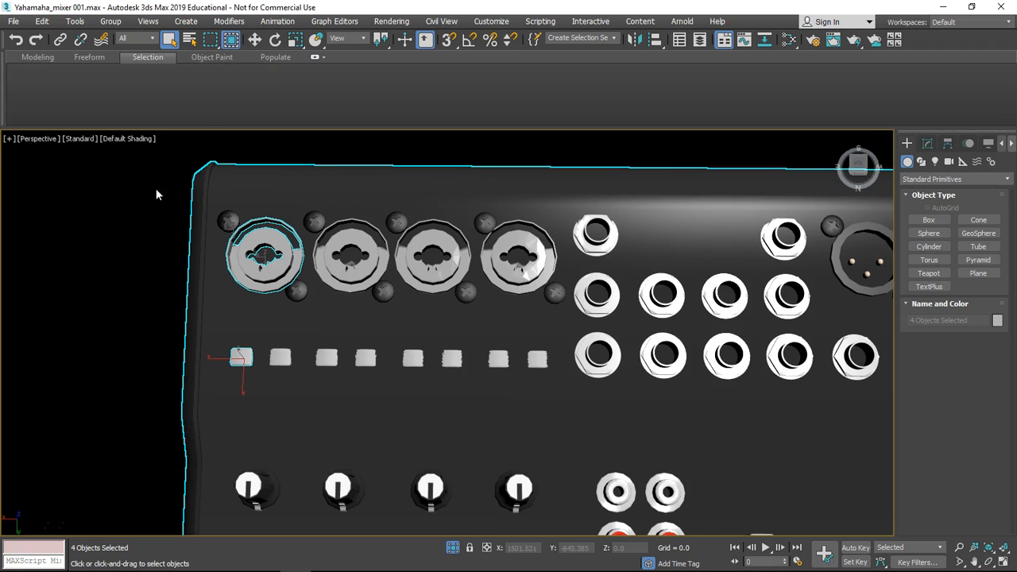
pyautogui.moveTo(172, 205); pyautogui.dragTo(269, 303)
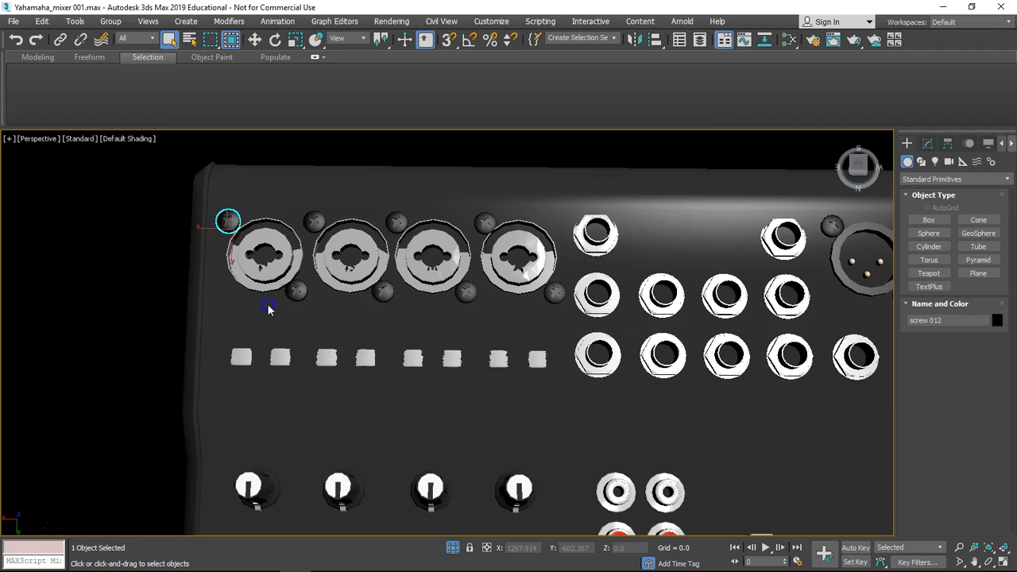
pyautogui.moveTo(164, 178); pyautogui.dragTo(264, 296)
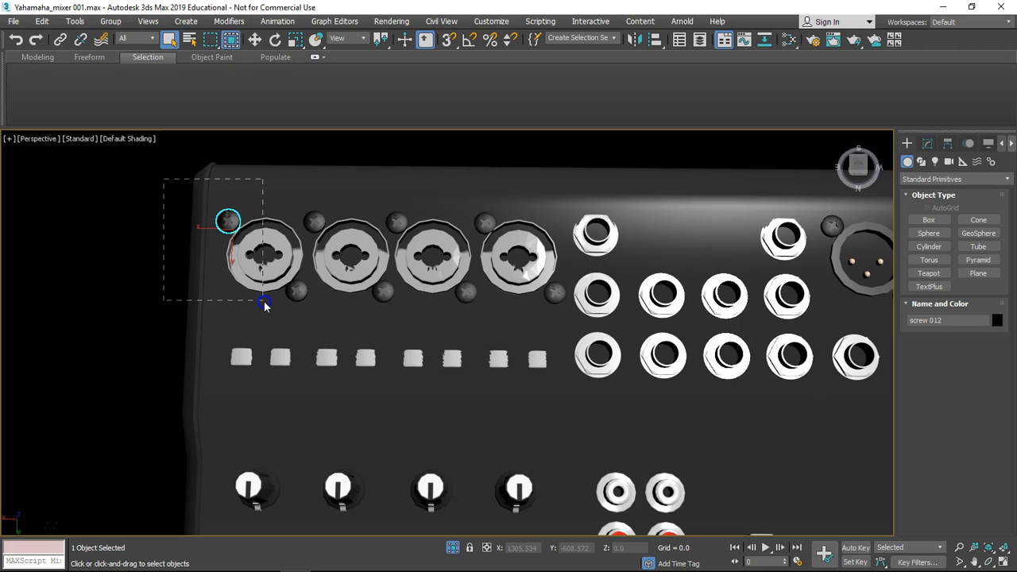
pyautogui.moveTo(264, 300); pyautogui.dragTo(295, 318)
pyautogui.moveTo(306, 316); pyautogui.dragTo(305, 316)
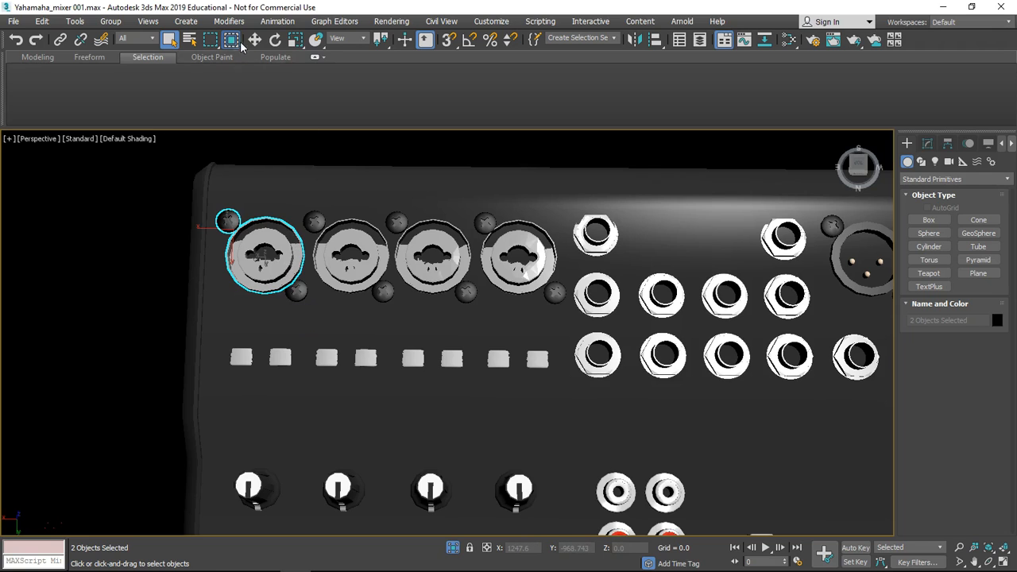
# In window mode with the lasso region, select the first connector's upper screw, then the connector with both its screws
pyautogui.moveTo(211, 39); pyautogui.dragTo(211, 120)
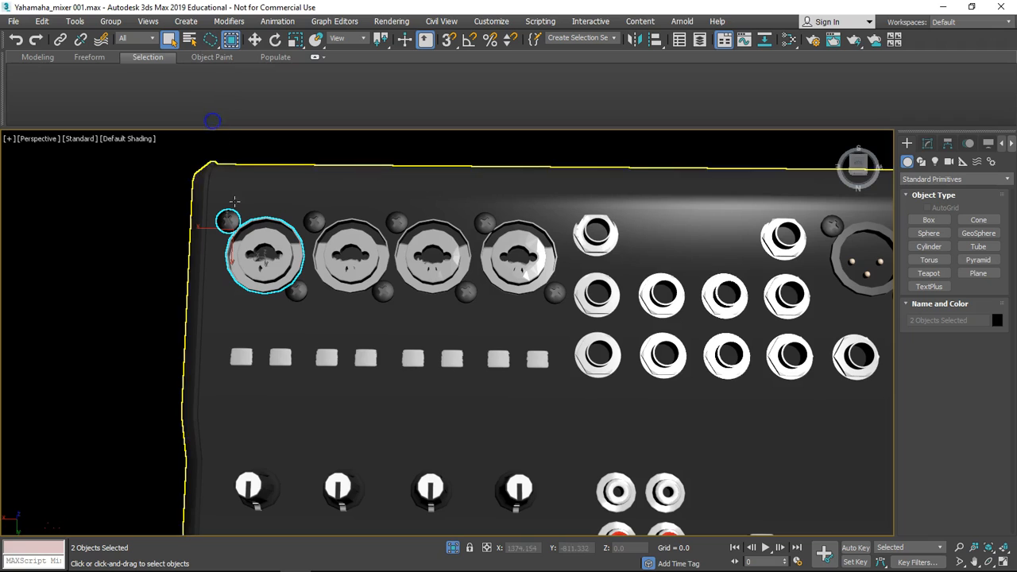
pyautogui.moveTo(200, 193)
pyautogui.mouseDown()
pyautogui.moveTo(170, 221)
pyautogui.moveTo(182, 354)
pyautogui.moveTo(257, 336)
pyautogui.moveTo(258, 312)
pyautogui.mouseUp()
pyautogui.moveTo(276, 249)
pyautogui.mouseDown()
pyautogui.moveTo(275, 200)
pyautogui.moveTo(217, 195)
pyautogui.mouseUp()
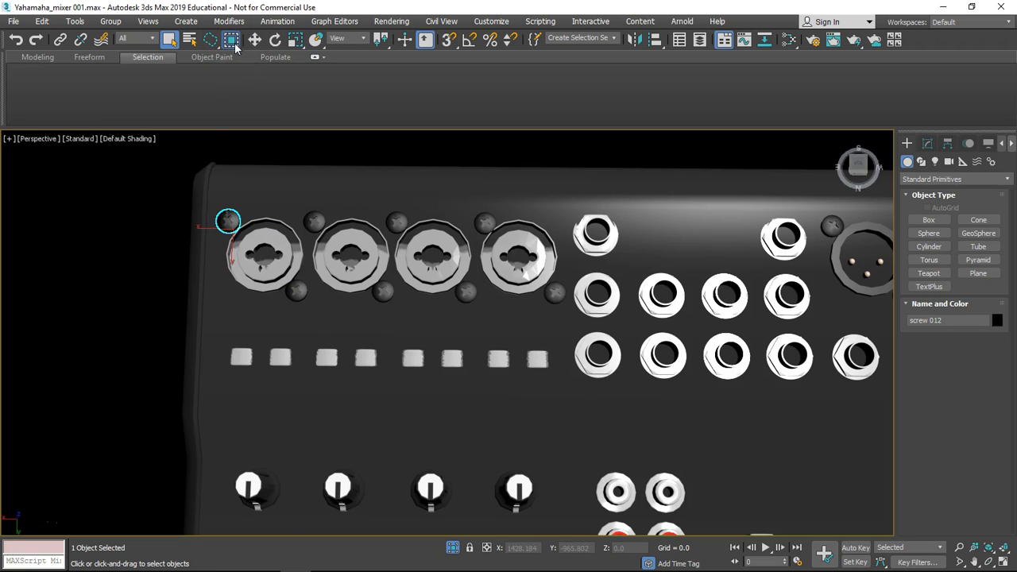
pyautogui.moveTo(270, 150)
pyautogui.mouseDown()
pyautogui.moveTo(219, 203)
pyautogui.moveTo(202, 286)
pyautogui.moveTo(290, 323)
pyautogui.moveTo(315, 287)
pyautogui.moveTo(269, 152)
pyautogui.mouseUp()
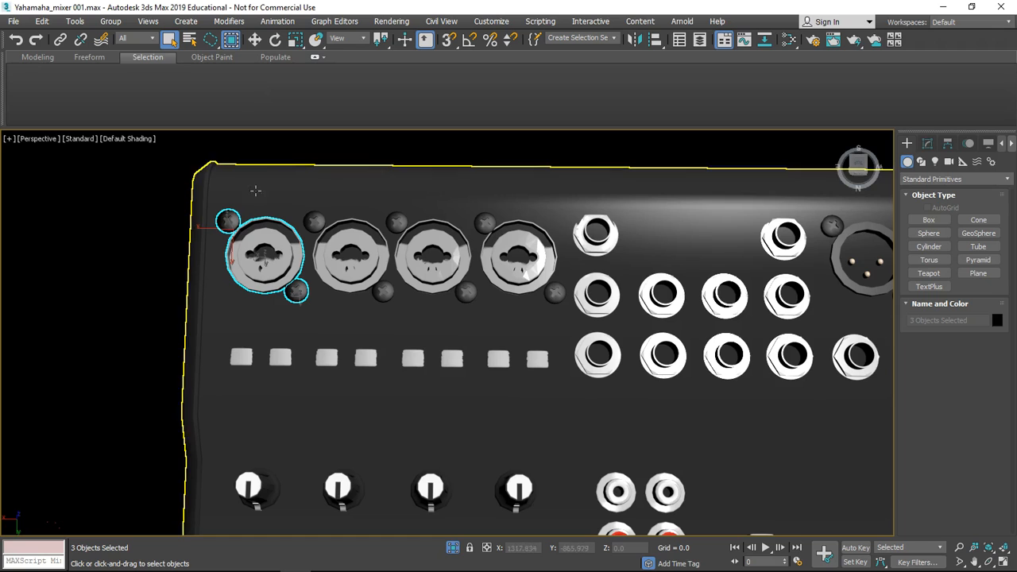
# Switch to crossing mode and lasso across the first two connectors, their nearby screw and the first push button
pyautogui.moveTo(286, 154)
pyautogui.mouseDown()
pyautogui.moveTo(193, 223)
pyautogui.moveTo(309, 326)
pyautogui.moveTo(317, 227)
pyautogui.moveTo(287, 155)
pyautogui.mouseUp()
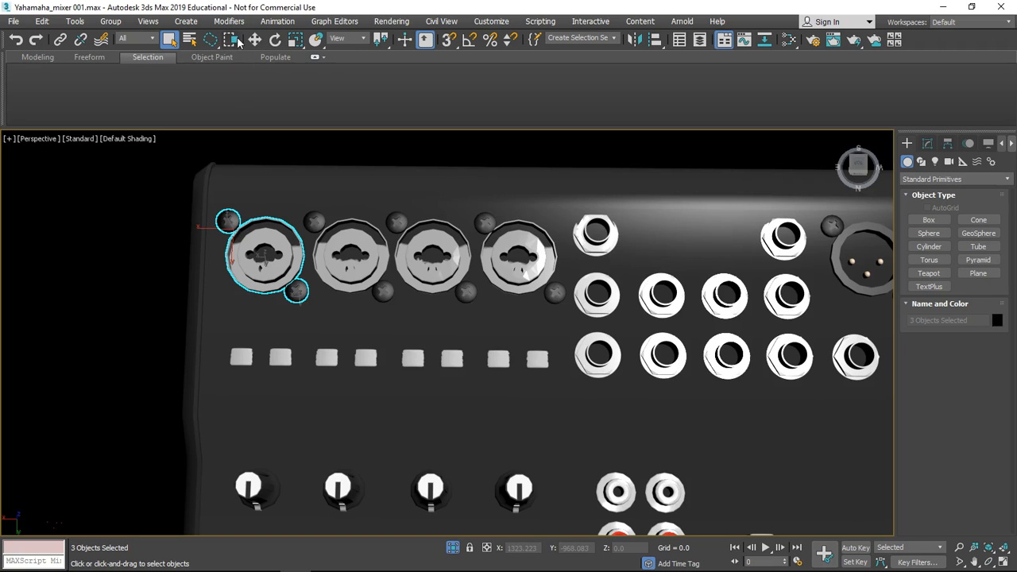
pyautogui.moveTo(201, 169)
pyautogui.mouseDown()
pyautogui.moveTo(130, 209)
pyautogui.moveTo(295, 322)
pyautogui.moveTo(286, 181)
pyautogui.mouseUp()
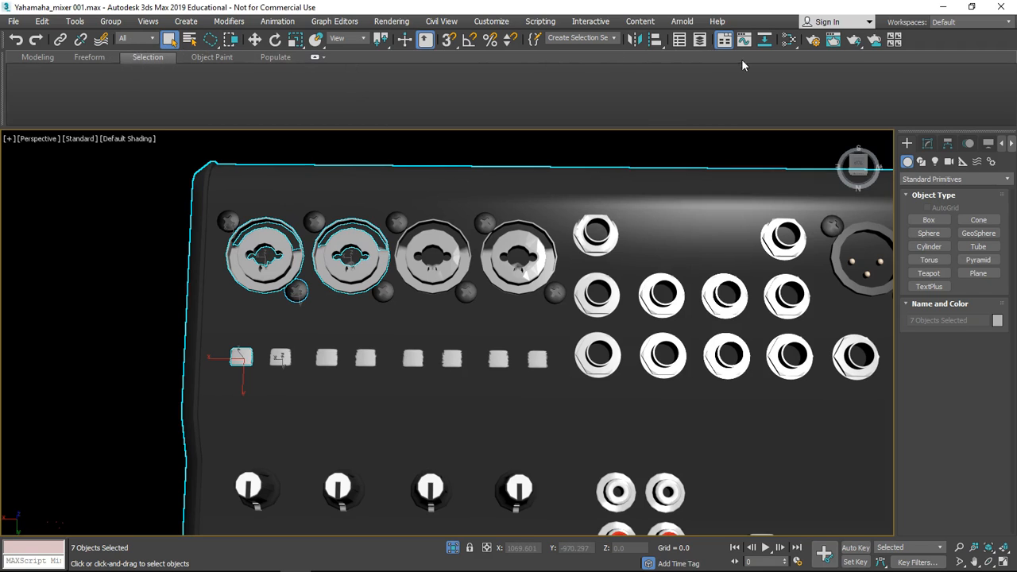
# Select the mixer's board, view it from above, lock the selection and move the board diagonally away from its parts
pyautogui.moveTo(695, 226); pyautogui.dragTo(532, 167, button='middle')
pyautogui.click(579, 363)
pyautogui.press('z')
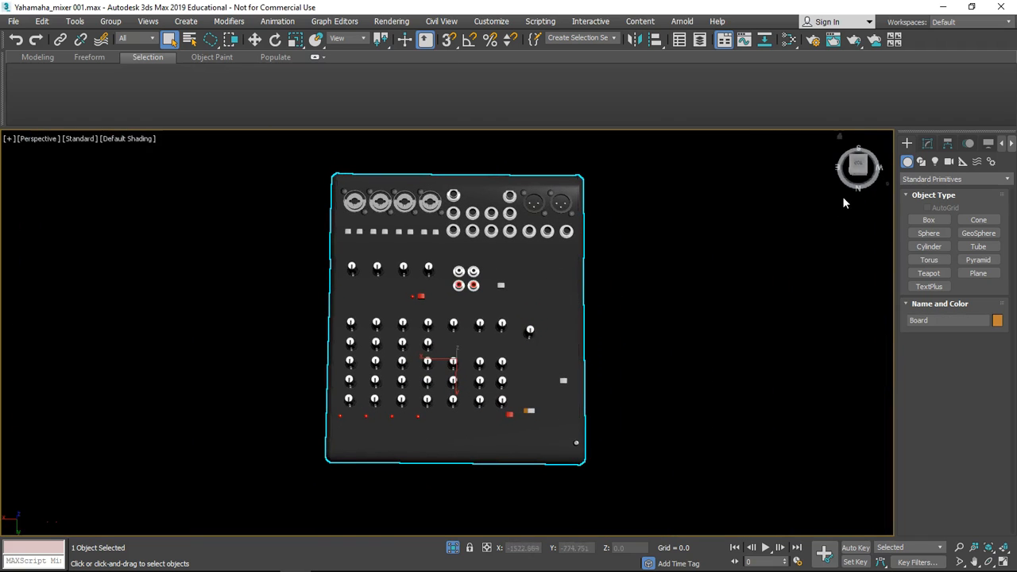
pyautogui.click(858, 164)
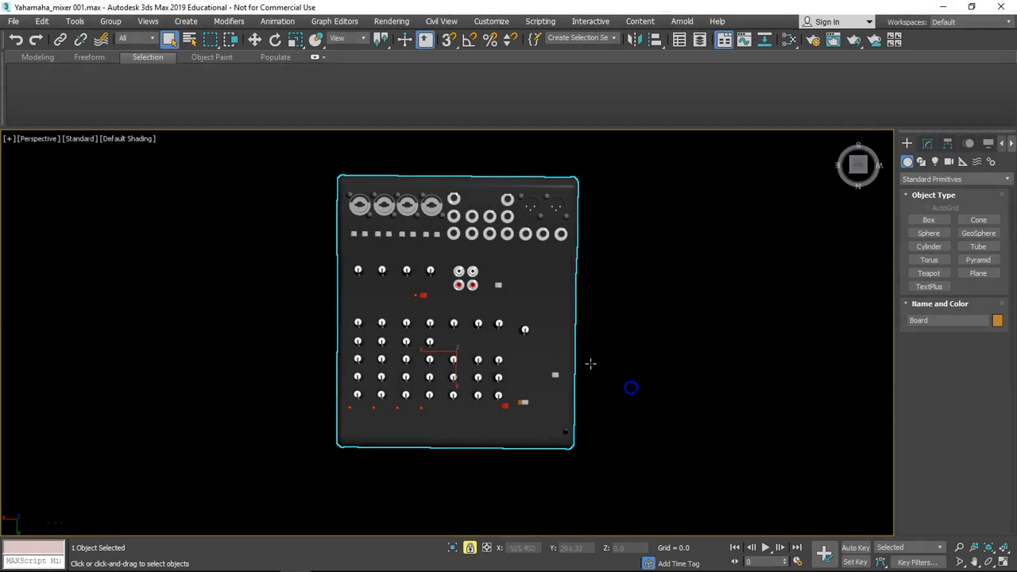
pyautogui.click(254, 39)
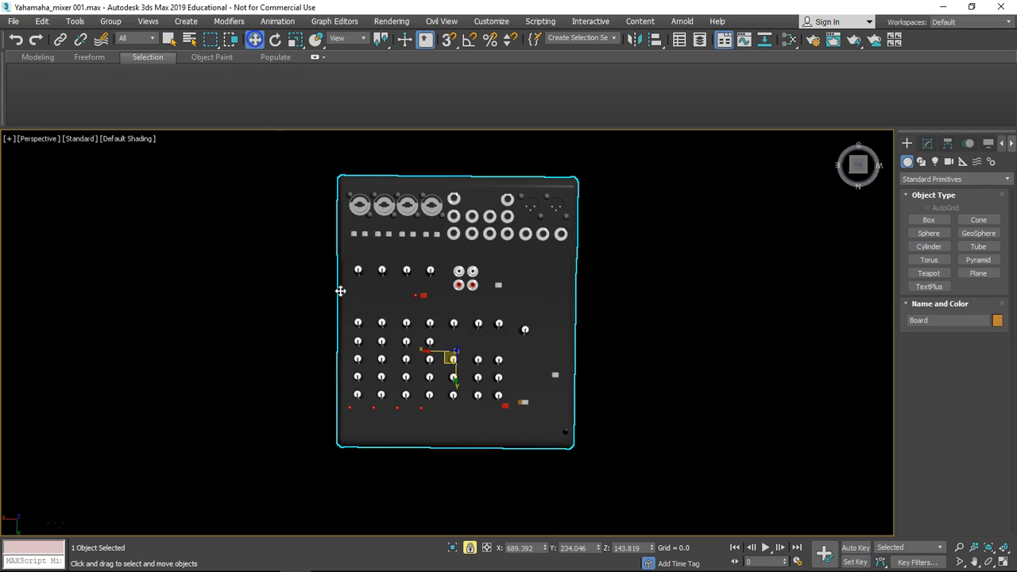
pyautogui.moveTo(283, 276); pyautogui.dragTo(345, 309)
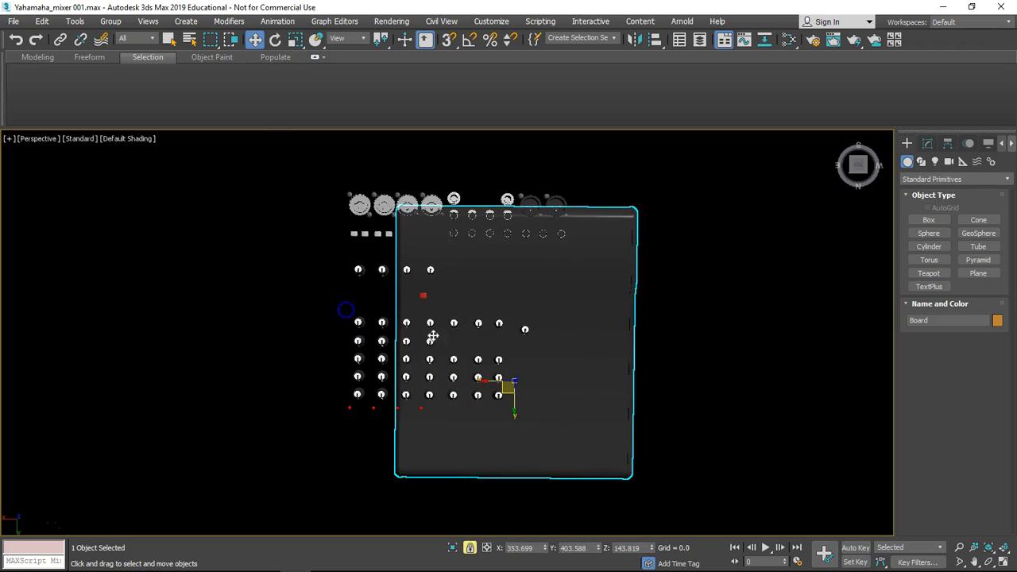
# Undo the board's diagonal move and unlock the selection
pyautogui.hotkey('ctrl', 'z')
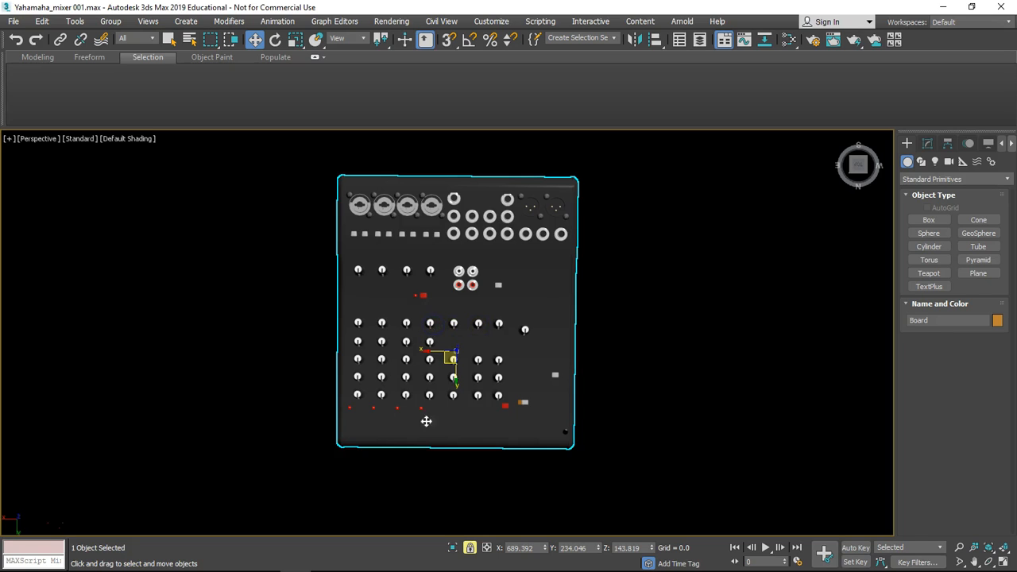
pyautogui.click(470, 548)
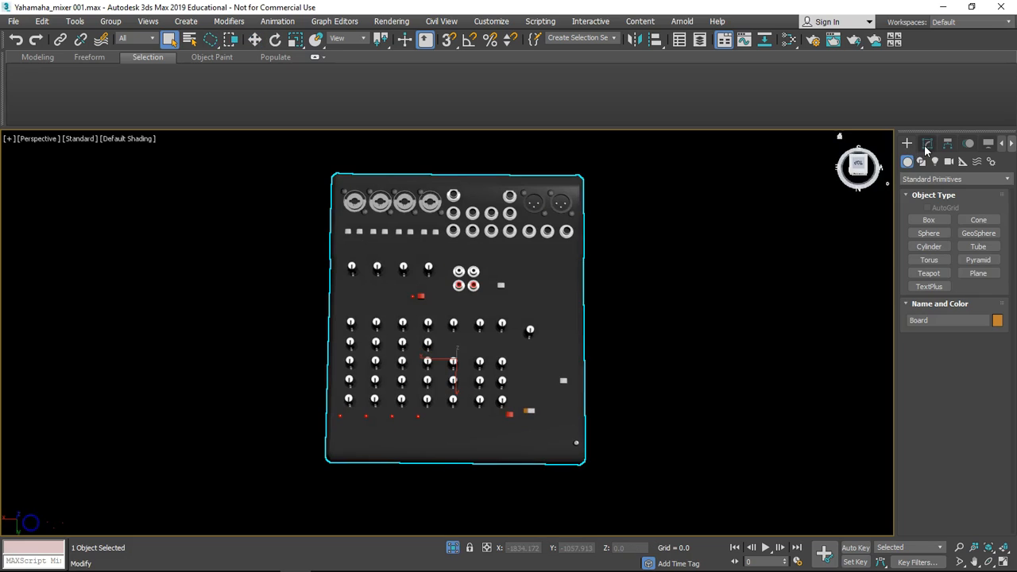
# Display the board's Editable Poly settings, enter Vertex level and expand the list of sub-object levels
pyautogui.click(926, 144)
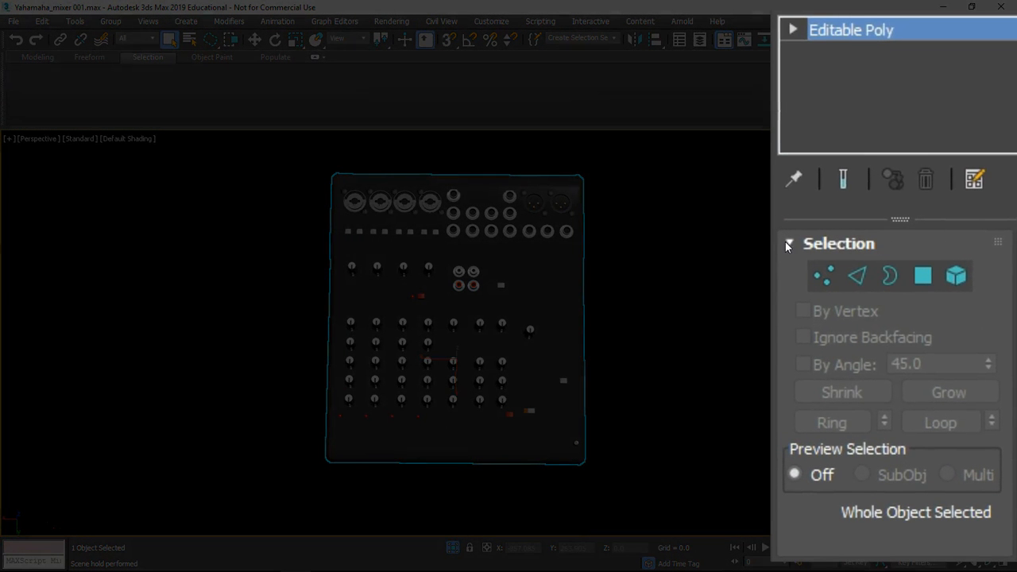
pyautogui.click(790, 243)
pyautogui.click(821, 276)
pyautogui.click(793, 30)
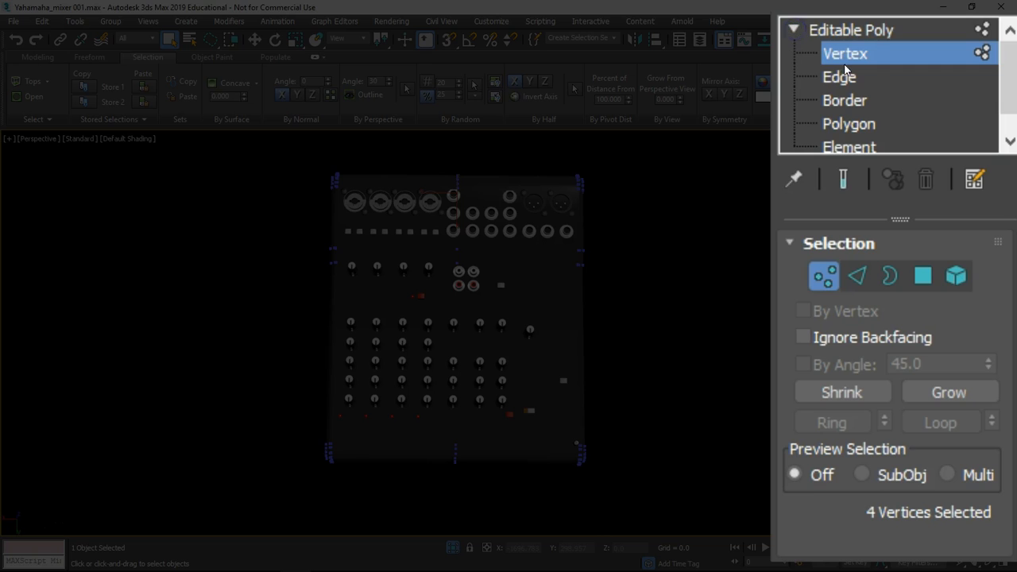
# Switch the board through Edge, Border, Polygon and Element levels, clear the element selection and return to Vertex level
pyautogui.click(864, 275)
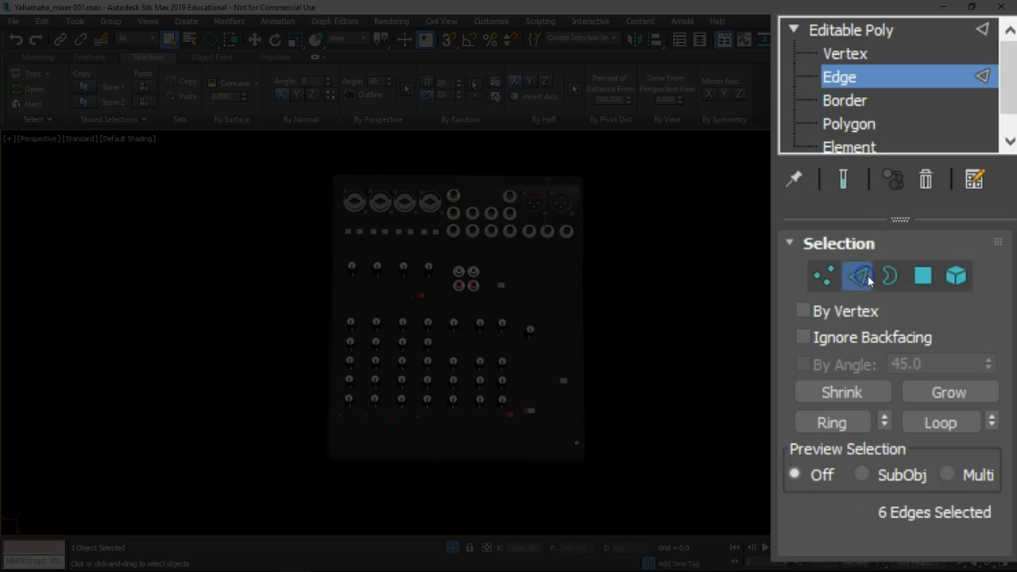
pyautogui.click(890, 277)
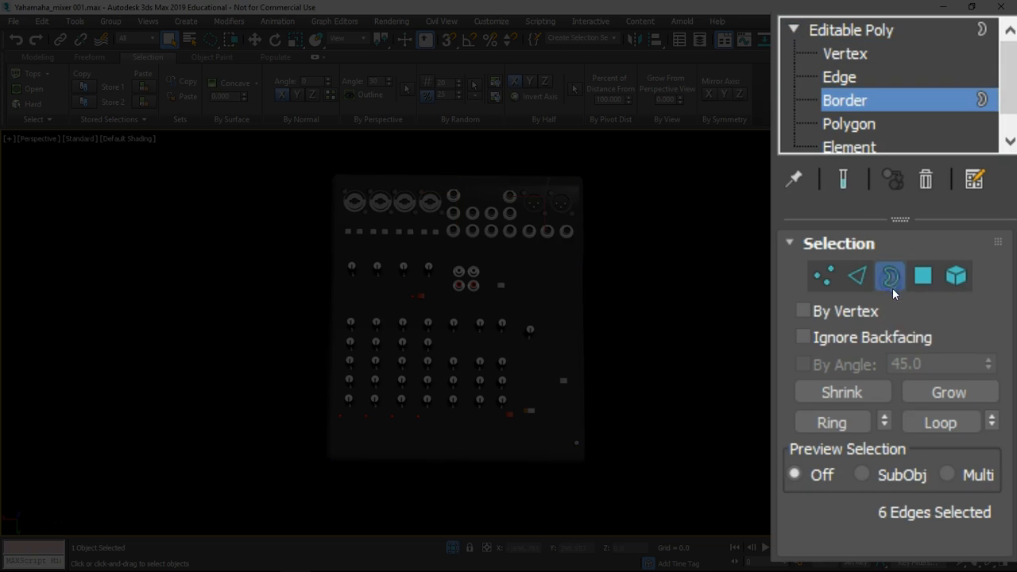
pyautogui.click(920, 279)
pyautogui.click(956, 278)
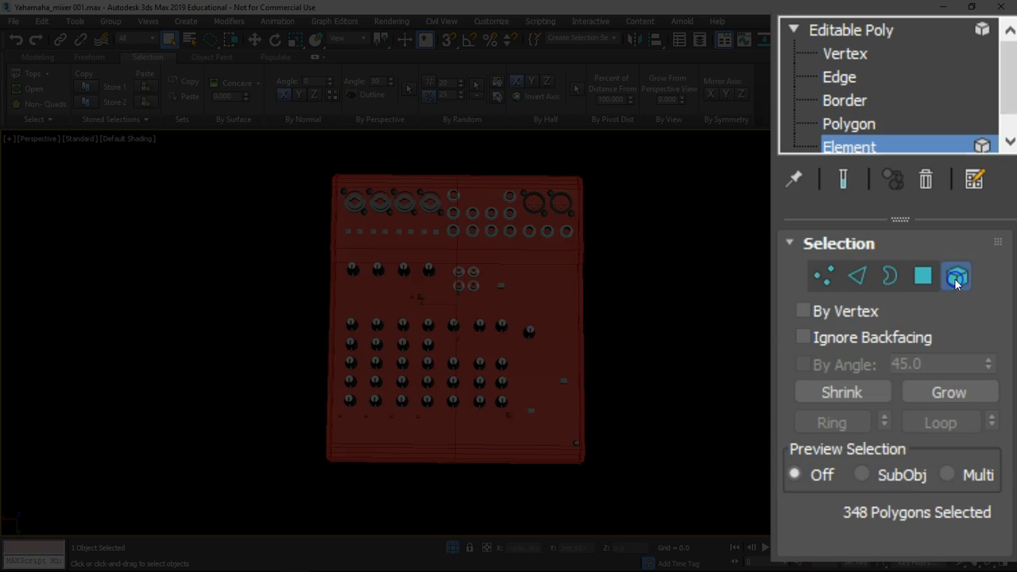
pyautogui.click(736, 317)
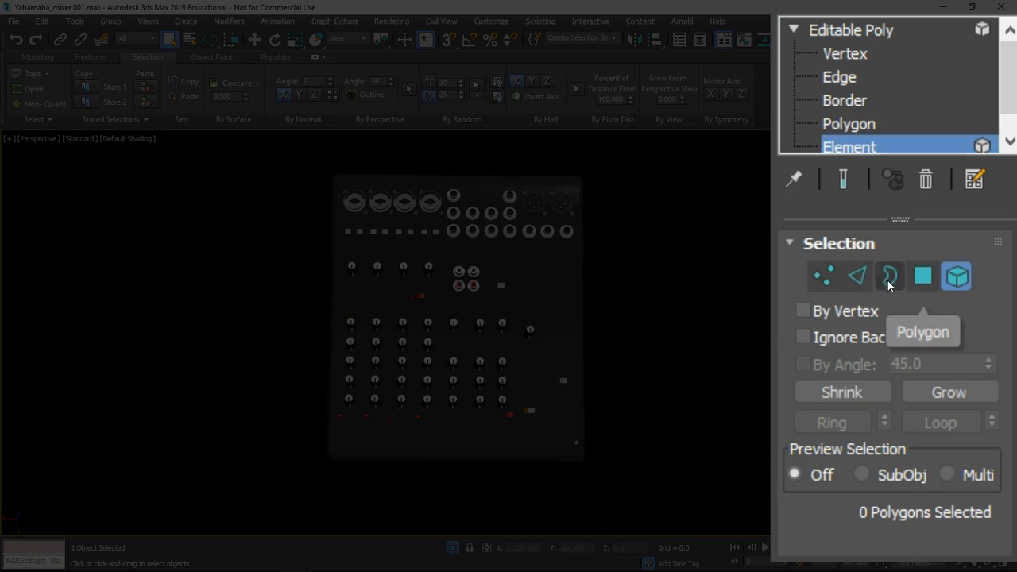
pyautogui.click(826, 277)
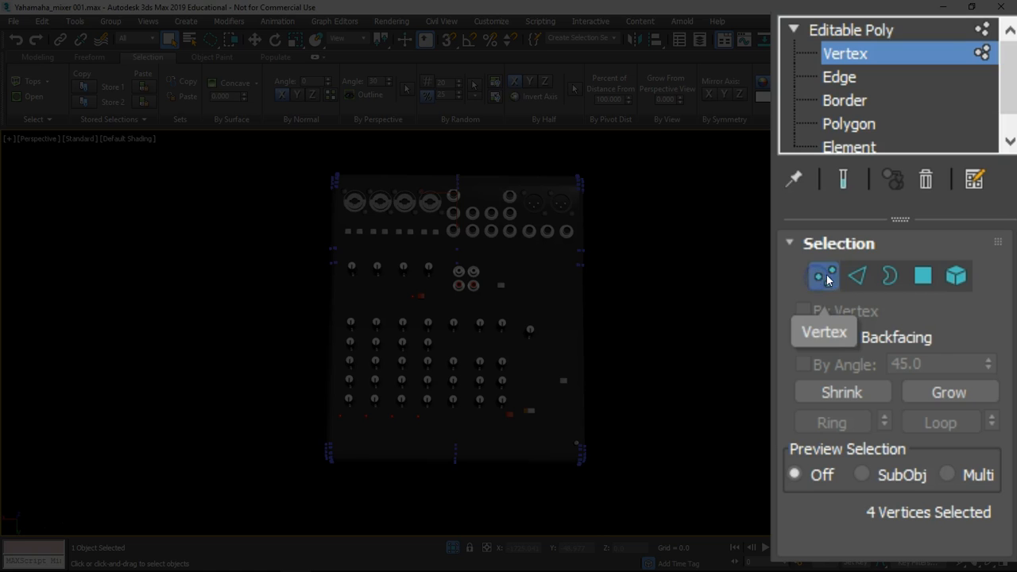
# At Polygon level, enable Ignore Backfacing, box-select the whole board and inspect its underside
pyautogui.click(921, 278)
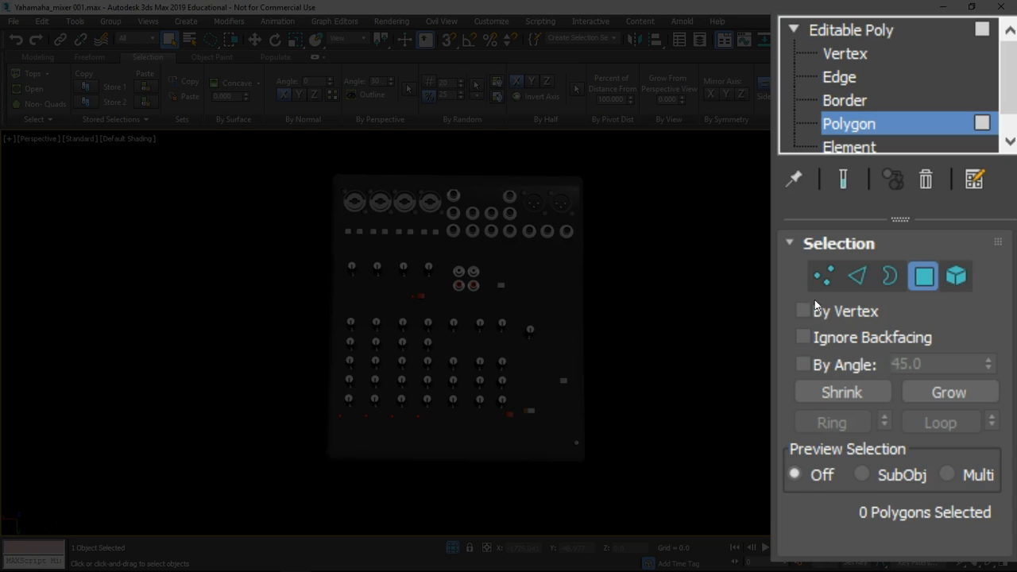
pyautogui.click(802, 337)
pyautogui.moveTo(289, 156); pyautogui.dragTo(626, 519)
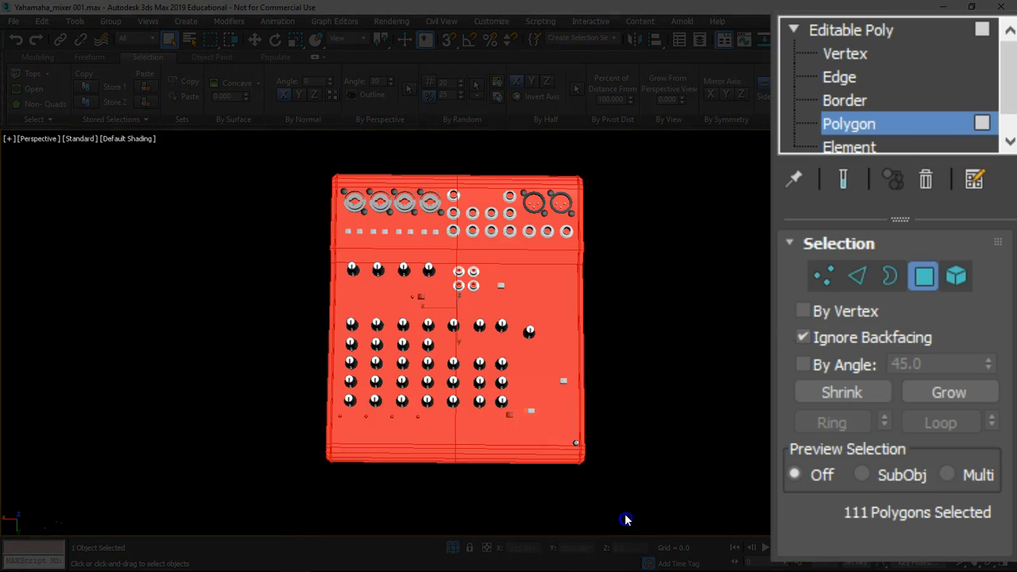
pyautogui.keyDown('alt'); pyautogui.moveTo(550, 342); pyautogui.dragTo(448, 331, button='middle'); pyautogui.keyUp('alt')
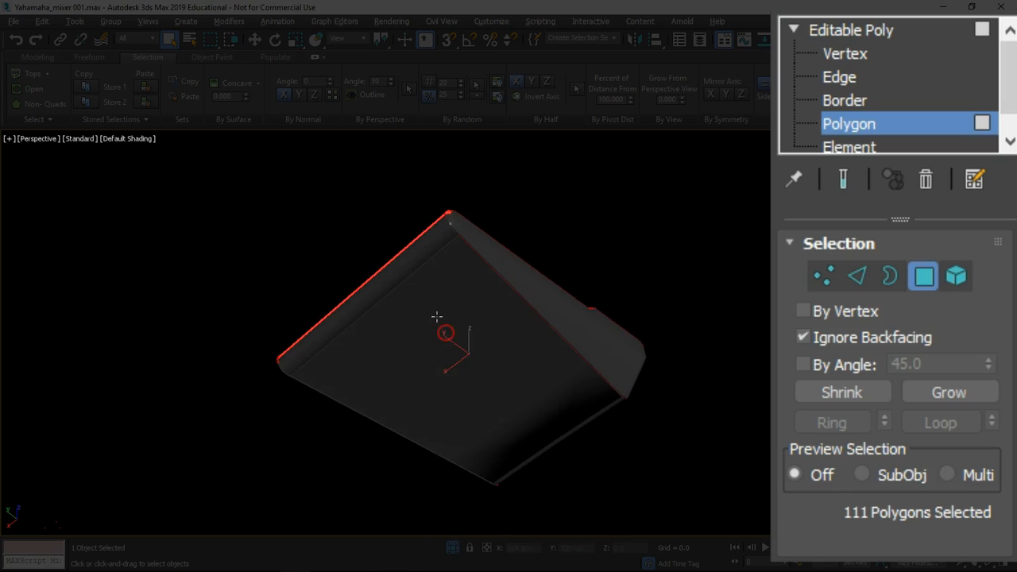
pyautogui.keyDown('alt'); pyautogui.moveTo(528, 323); pyautogui.dragTo(530, 352, button='middle'); pyautogui.keyUp('alt')
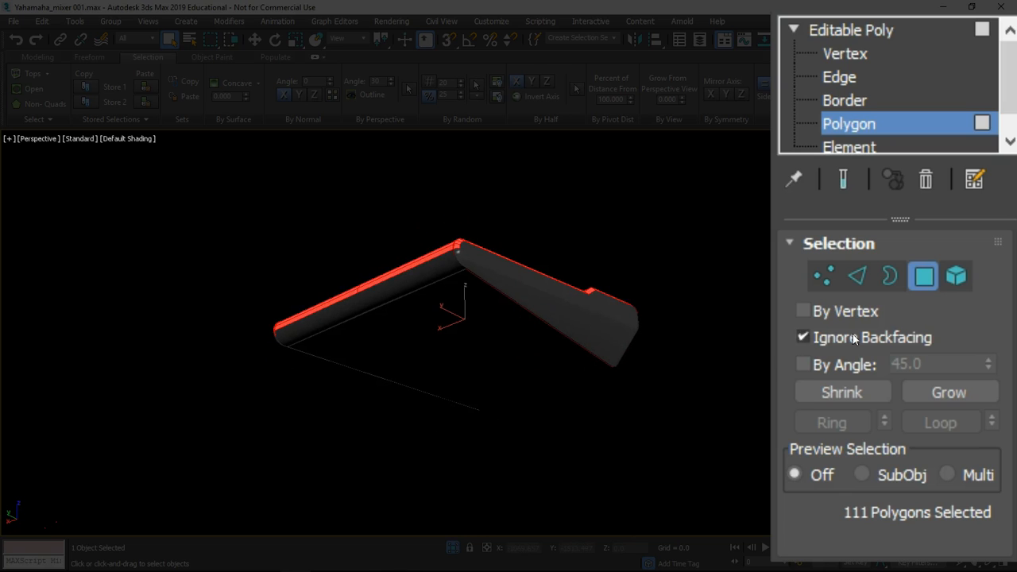
pyautogui.keyDown('alt'); pyautogui.moveTo(590, 332); pyautogui.dragTo(616, 406, button='middle'); pyautogui.keyUp('alt')
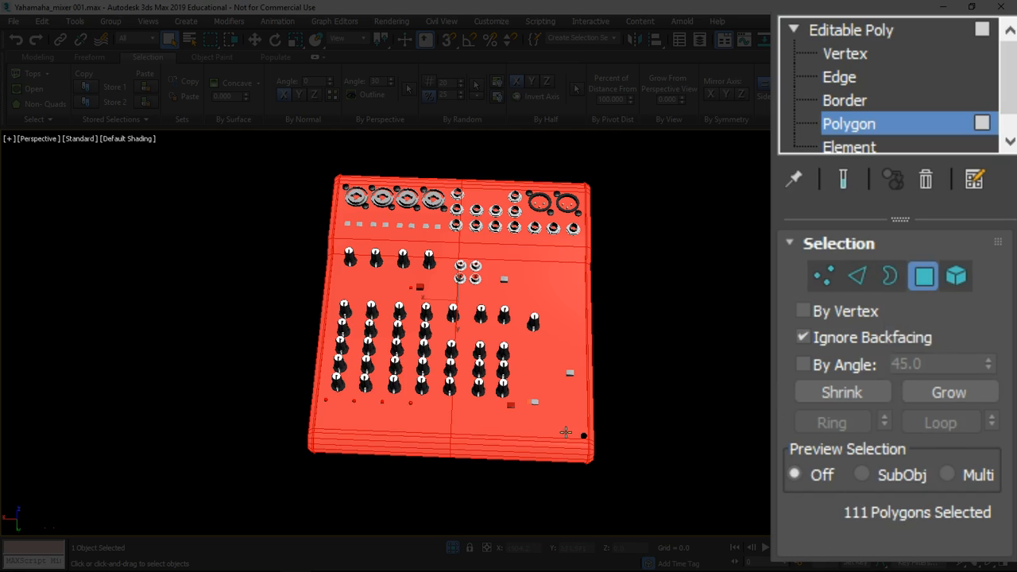
# Select the two large polygons of the board's main face together, then clear the selection
pyautogui.click(439, 413)
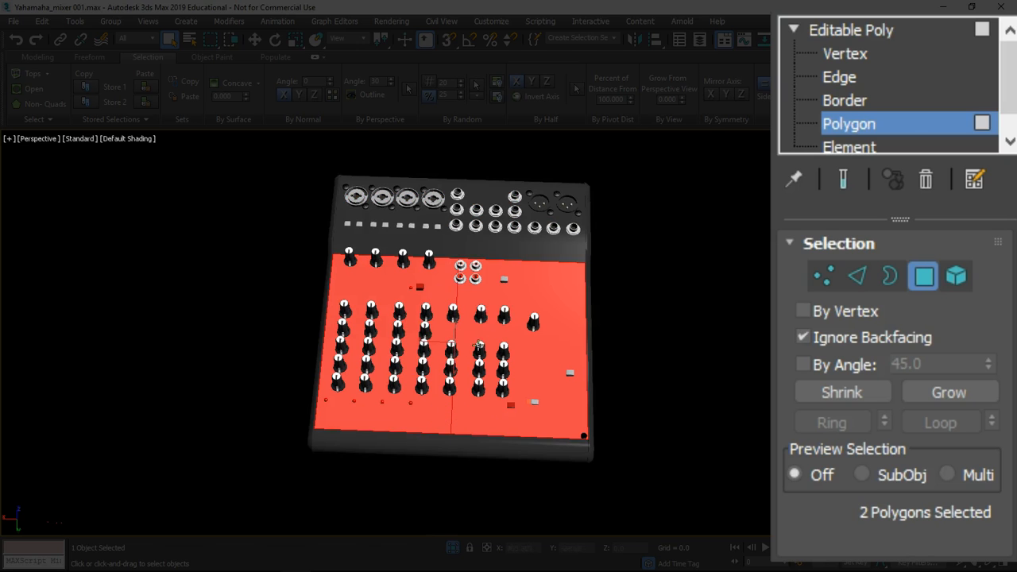
pyautogui.scroll(4, 465, 411)
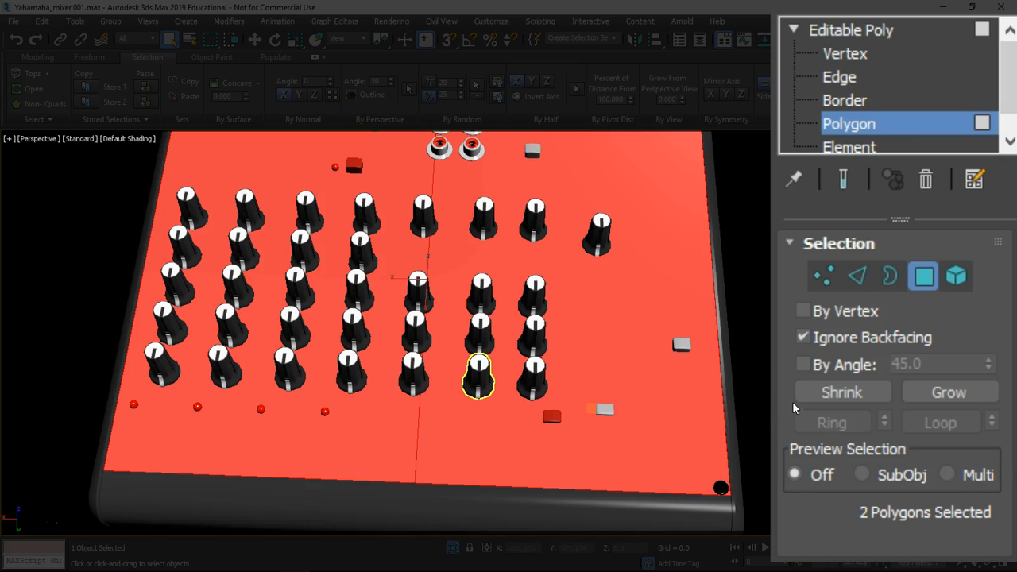
pyautogui.click(763, 391)
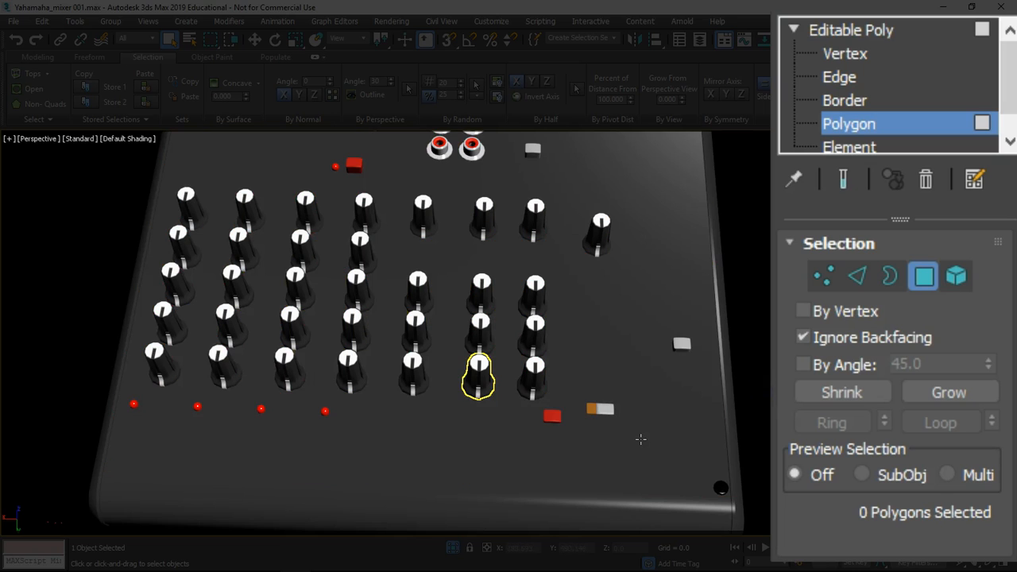
# Select the main face's right-half and left-half polygons one at a time
pyautogui.click(664, 431)
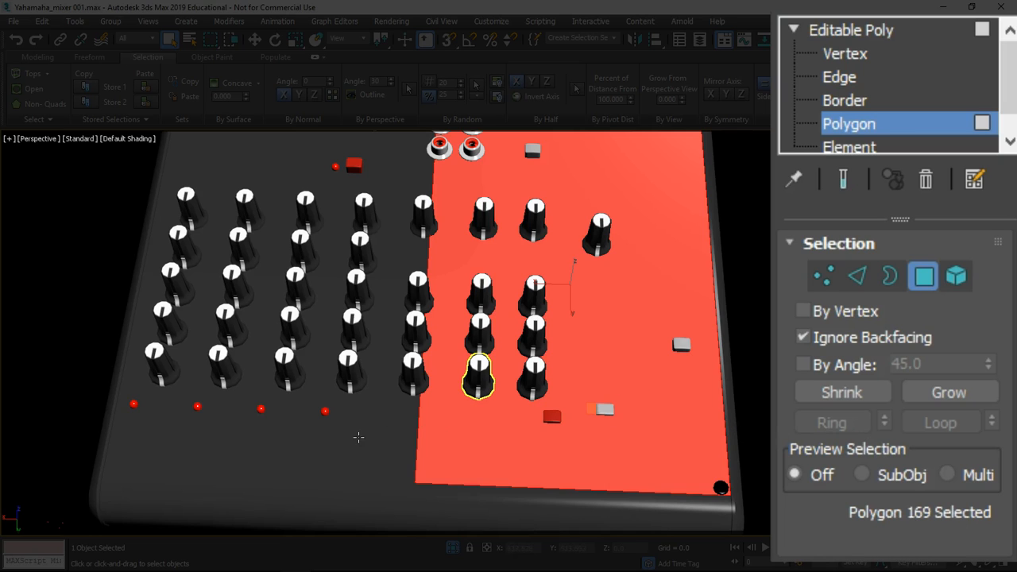
pyautogui.click(358, 437)
pyautogui.moveTo(519, 438); pyautogui.dragTo(505, 404, button='middle')
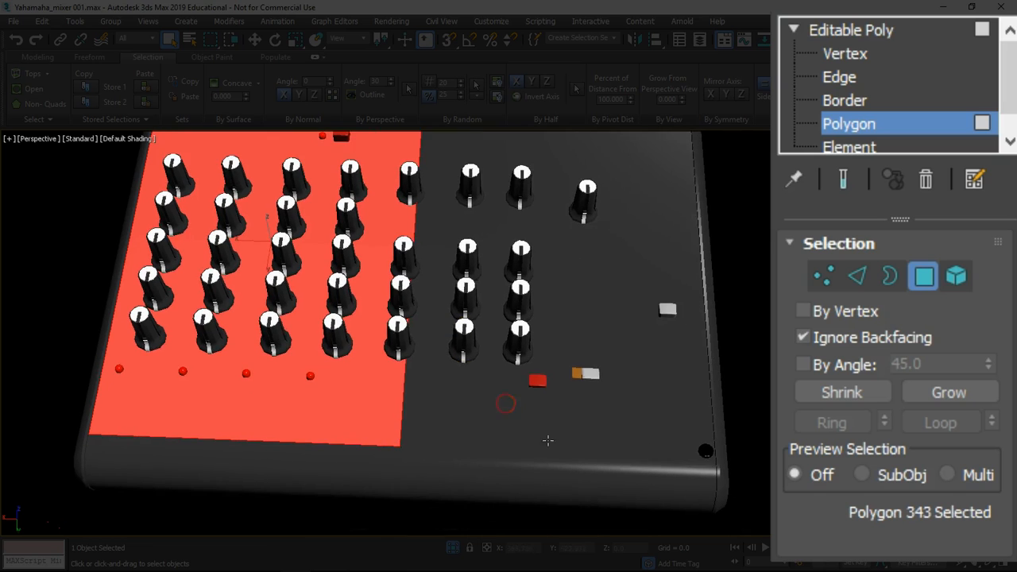
pyautogui.click(547, 440)
# Select the narrow polygon strips on the right half of the board's rounded front edge individually, going down and back up
pyautogui.click(557, 457)
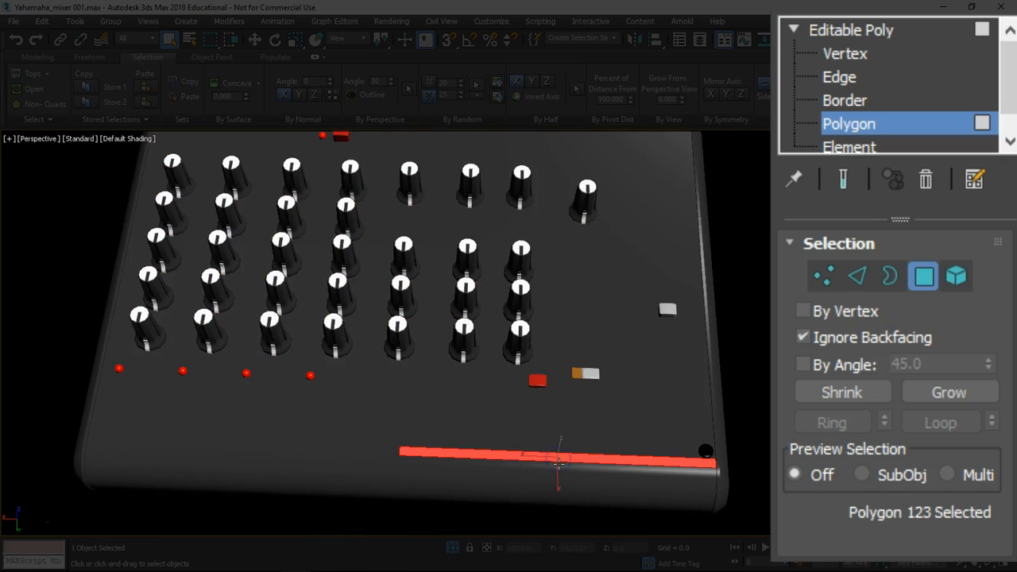
pyautogui.click(557, 469)
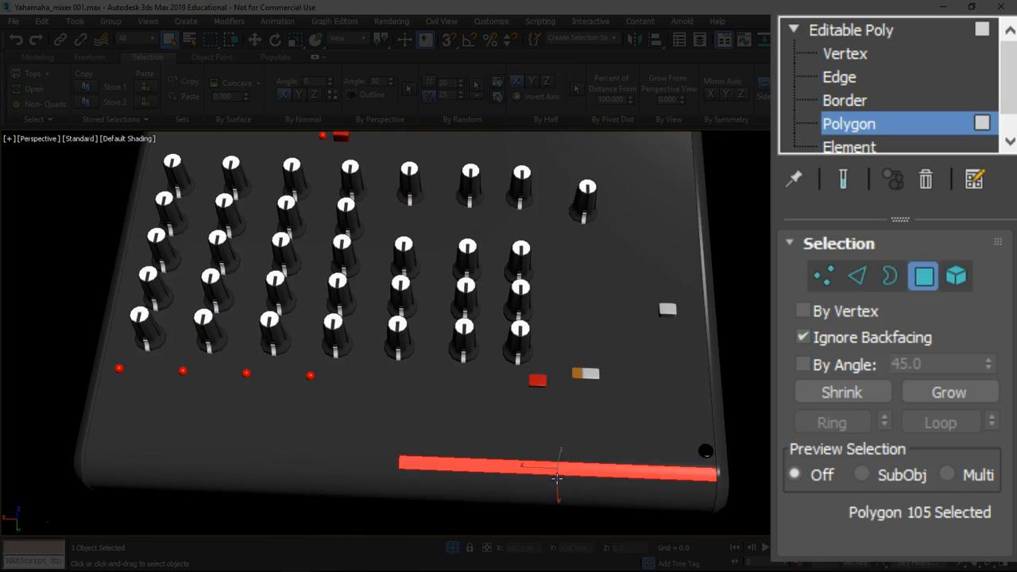
pyautogui.click(557, 479)
pyautogui.click(565, 489)
pyautogui.moveTo(565, 489); pyautogui.dragTo(560, 442, button='middle')
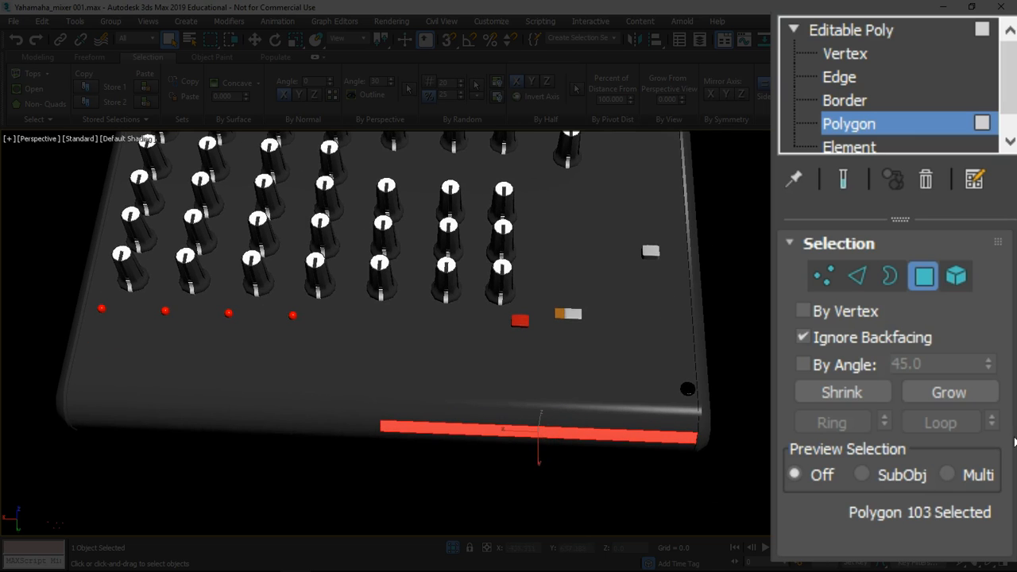
pyautogui.keyDown('ctrl'); pyautogui.click(622, 421); pyautogui.keyUp('ctrl')
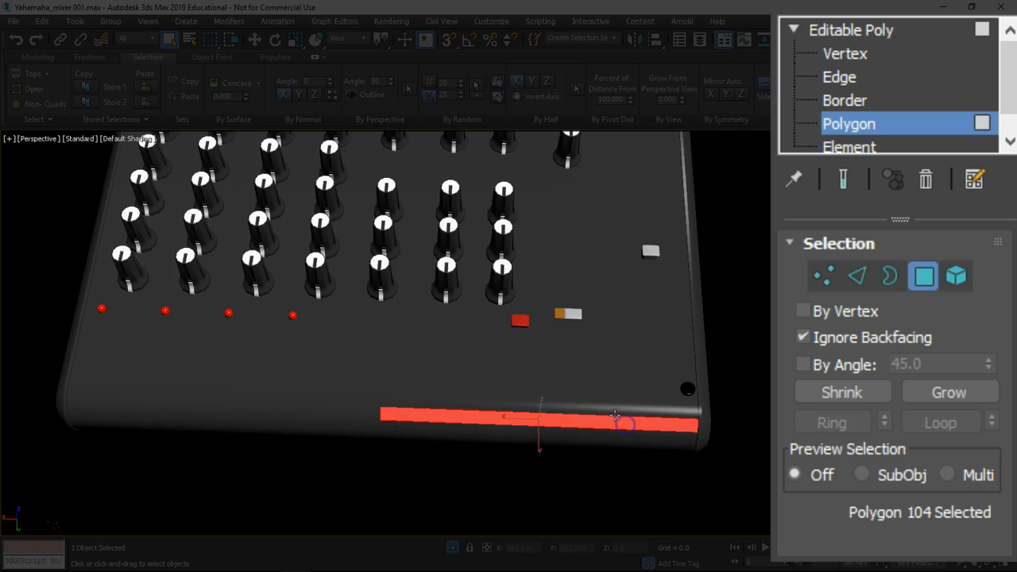
pyautogui.keyDown('ctrl'); pyautogui.click(614, 412); pyautogui.keyUp('ctrl')
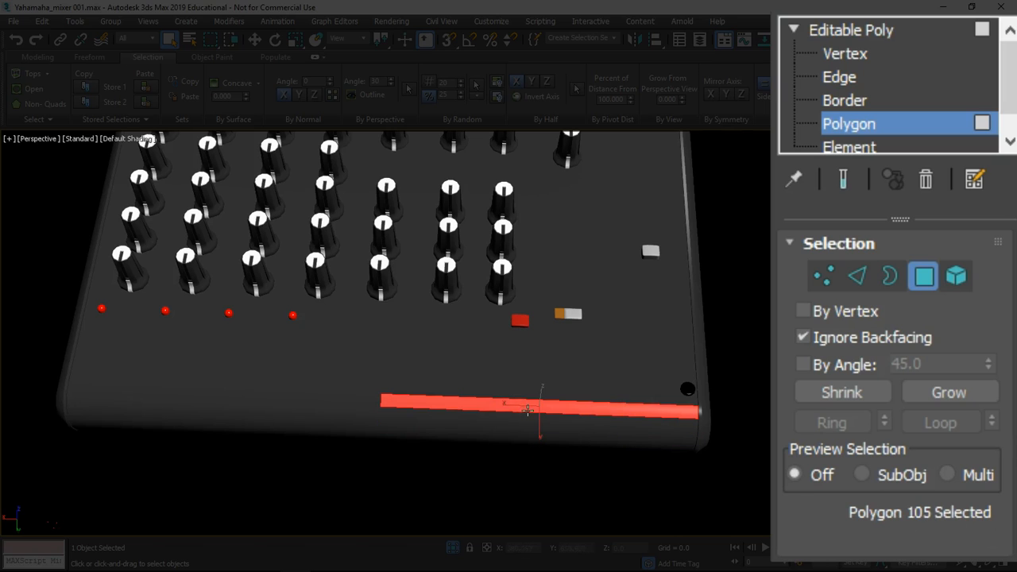
# Region-select the polygons of the board's main face together with its rounded front edge
pyautogui.moveTo(256, 400); pyautogui.dragTo(54, 325)
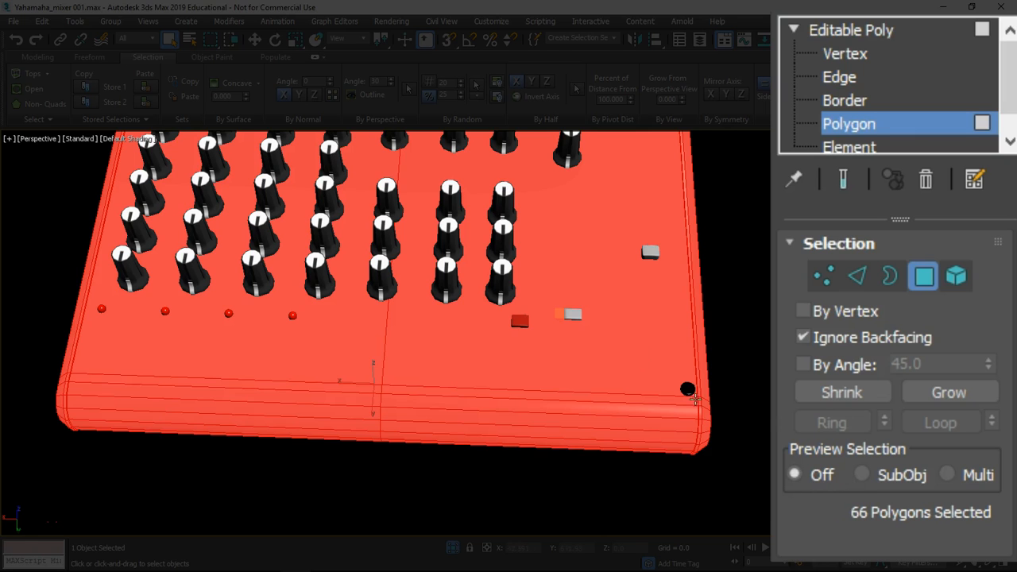
pyautogui.scroll(-2, 693, 397)
pyautogui.scroll(-4, 628, 382)
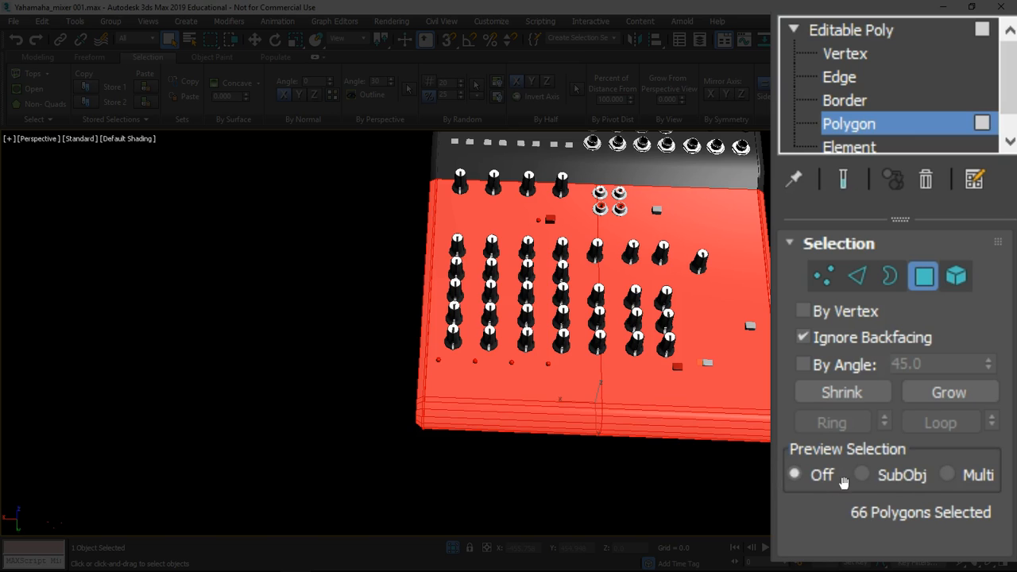
# Try the SubObj and Multi options of Preview Selection and set it back to Off
pyautogui.click(898, 475)
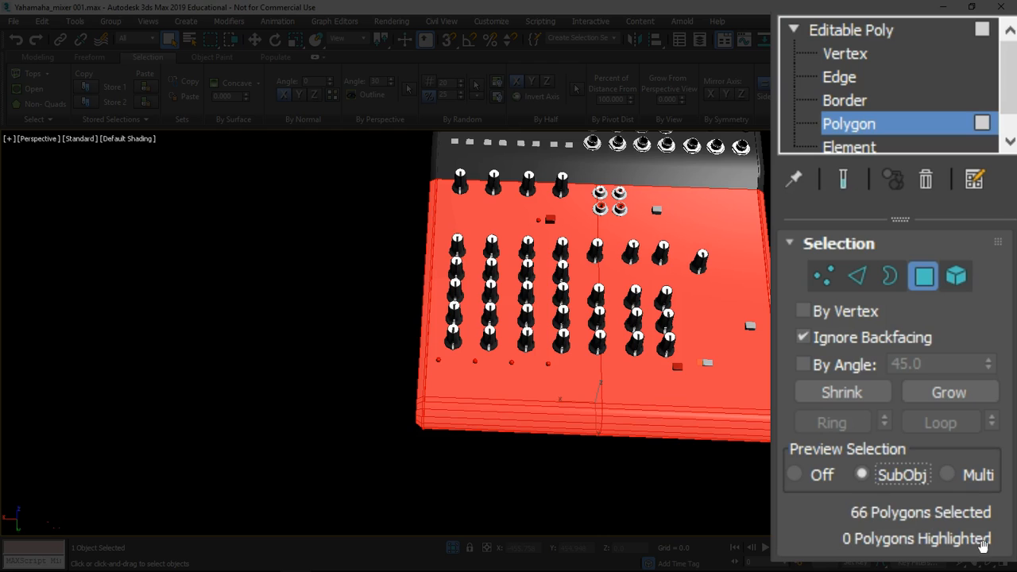
pyautogui.click(976, 475)
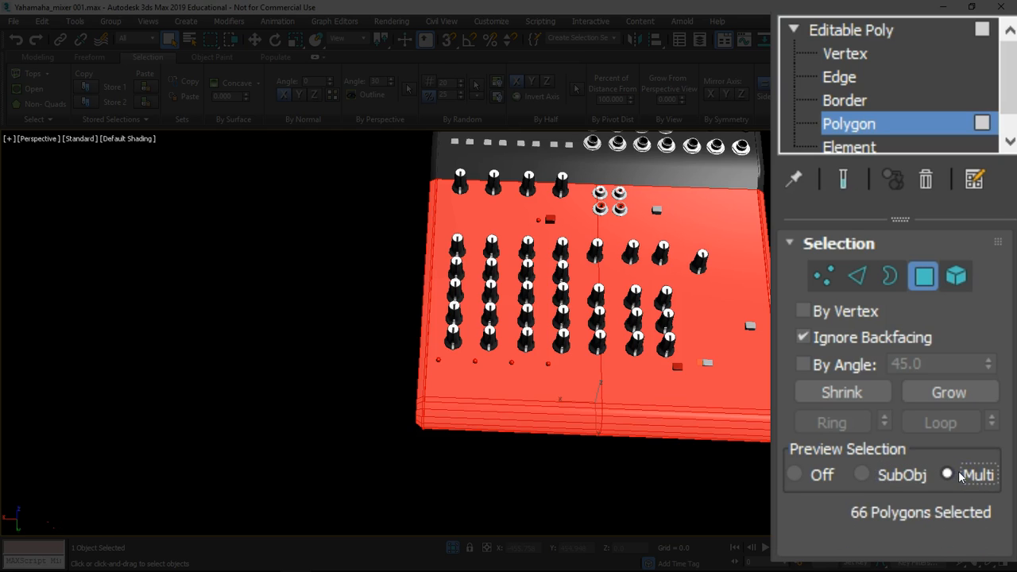
pyautogui.click(794, 474)
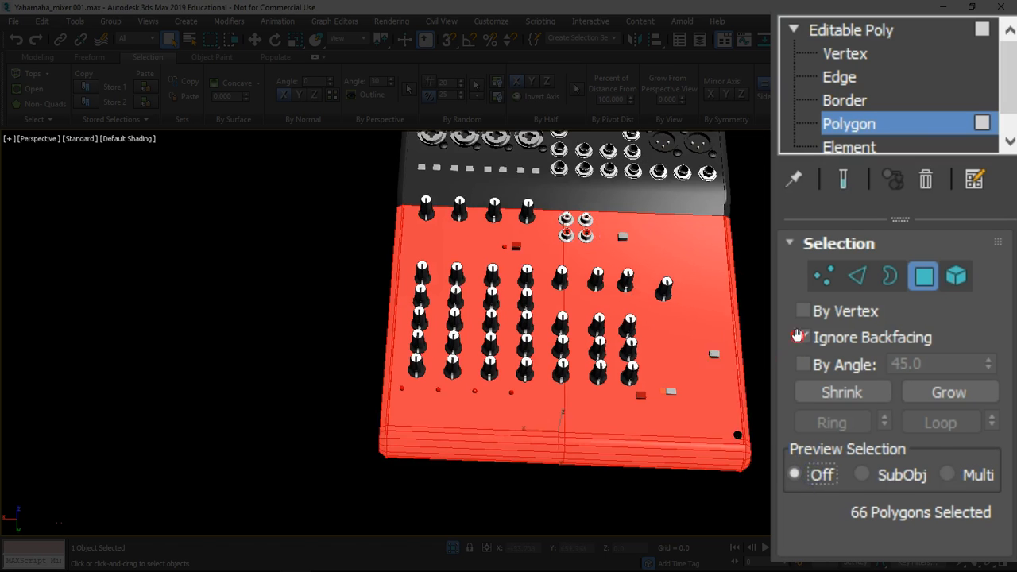
# Switch the board to Edge level and display the model with Edged Faces
pyautogui.click(857, 276)
pyautogui.keyDown('alt'); pyautogui.moveTo(630, 345); pyautogui.dragTo(612, 340, button='middle'); pyautogui.keyUp('alt')
pyautogui.press('F4')
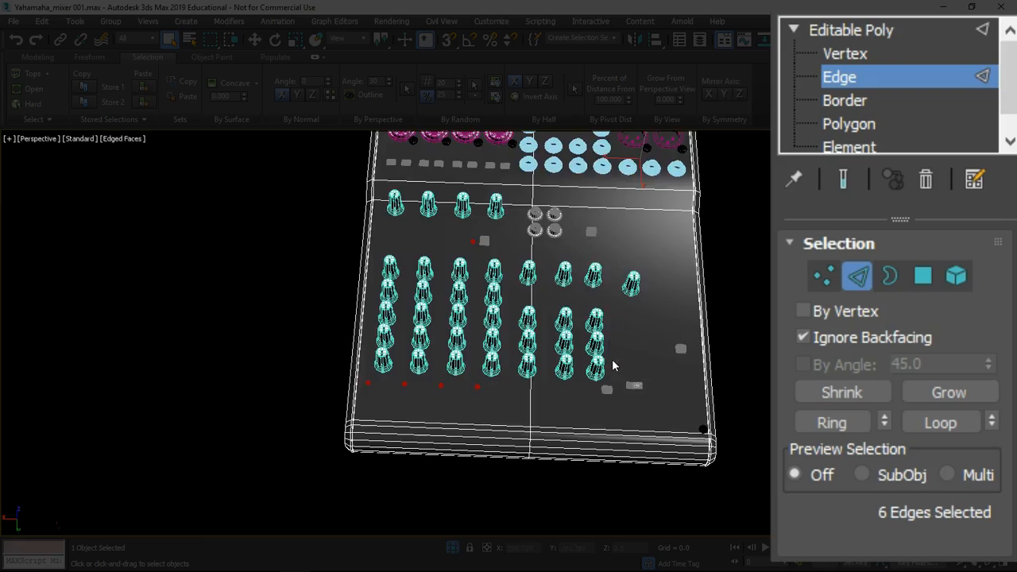
# Select one long edge running along the board's rounded right side, near the front corner
pyautogui.scroll(5, 612, 359)
pyautogui.scroll(2, 587, 385)
pyautogui.scroll(-8, 588, 373)
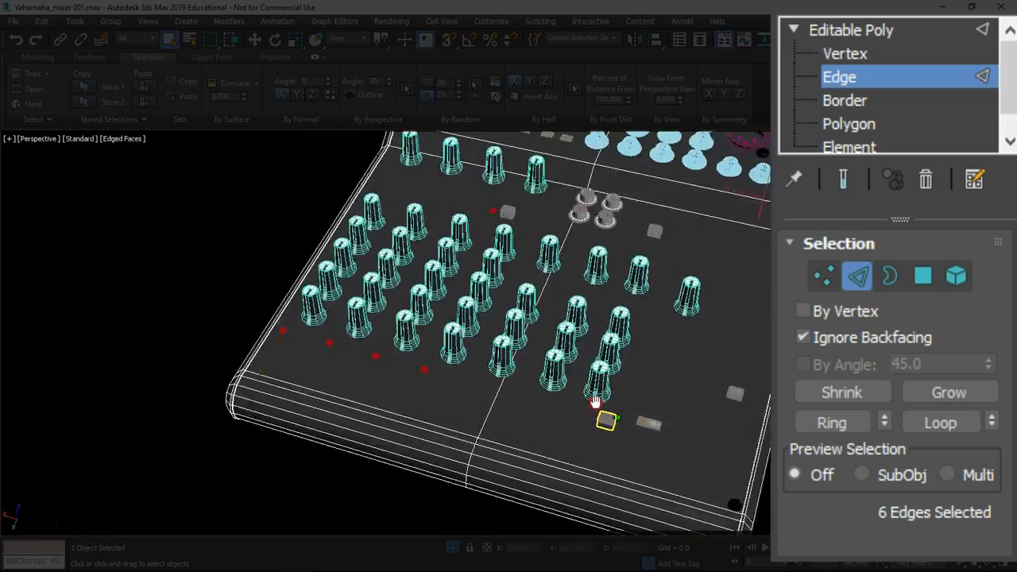
pyautogui.scroll(4, 708, 363)
pyautogui.scroll(-4, 708, 366)
pyautogui.keyDown('alt'); pyautogui.moveTo(711, 365); pyautogui.dragTo(642, 377, button='middle'); pyautogui.keyUp('alt')
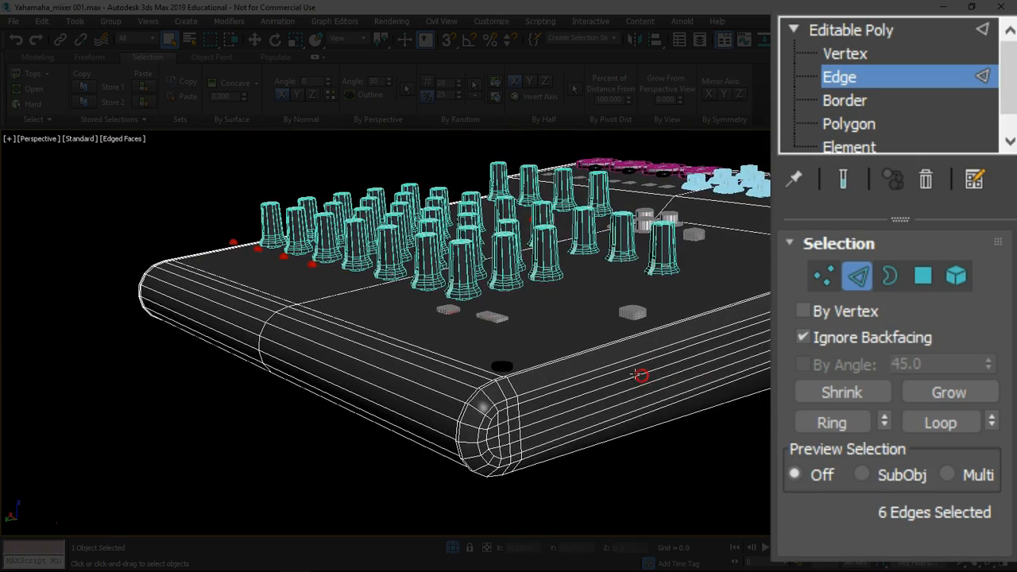
pyautogui.keyDown('alt'); pyautogui.moveTo(543, 423); pyautogui.dragTo(485, 393, button='middle'); pyautogui.keyUp('alt')
pyautogui.scroll(5, 438, 369)
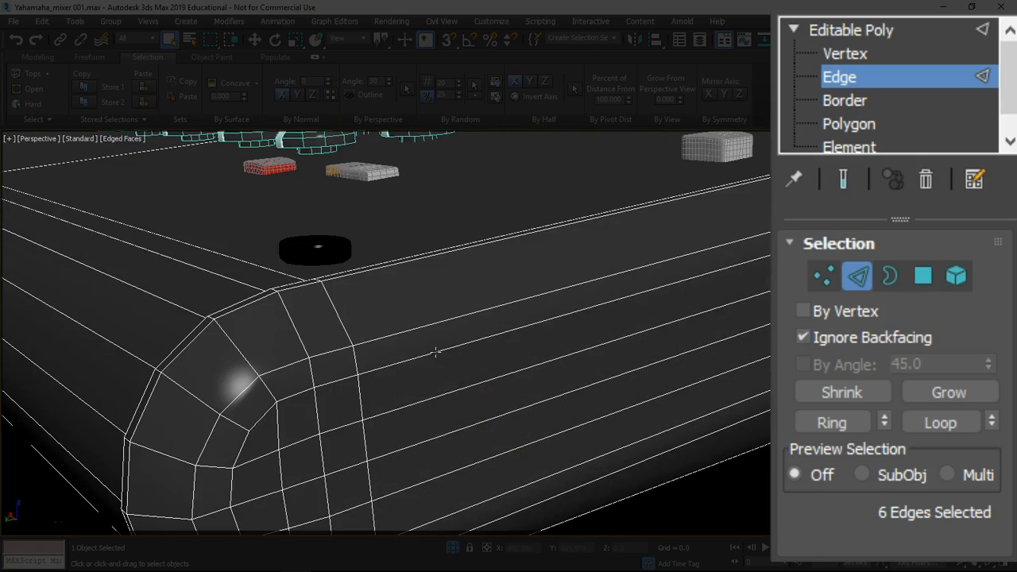
pyautogui.click(436, 352)
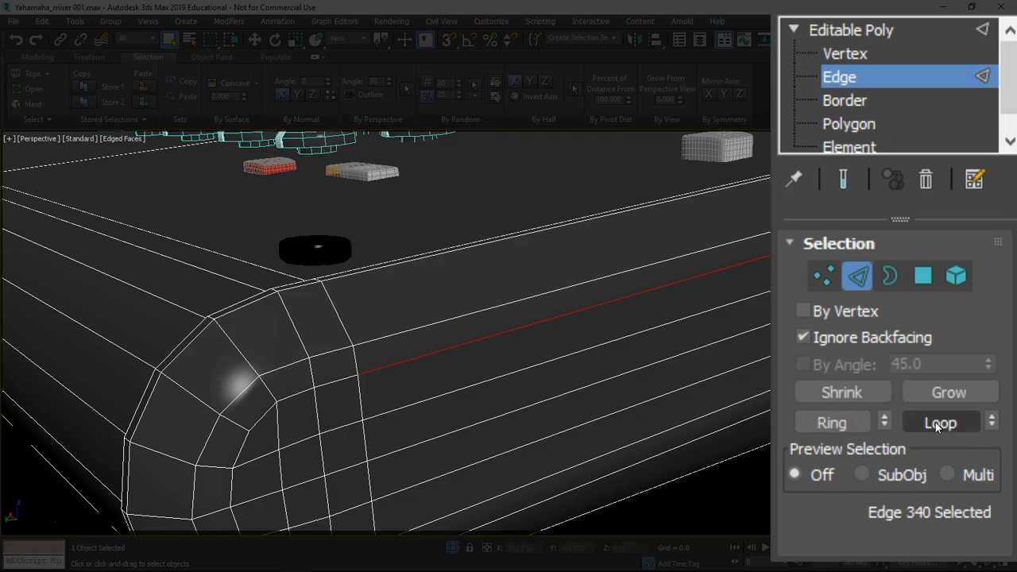
pyautogui.moveTo(433, 398); pyautogui.dragTo(433, 384, button='middle')
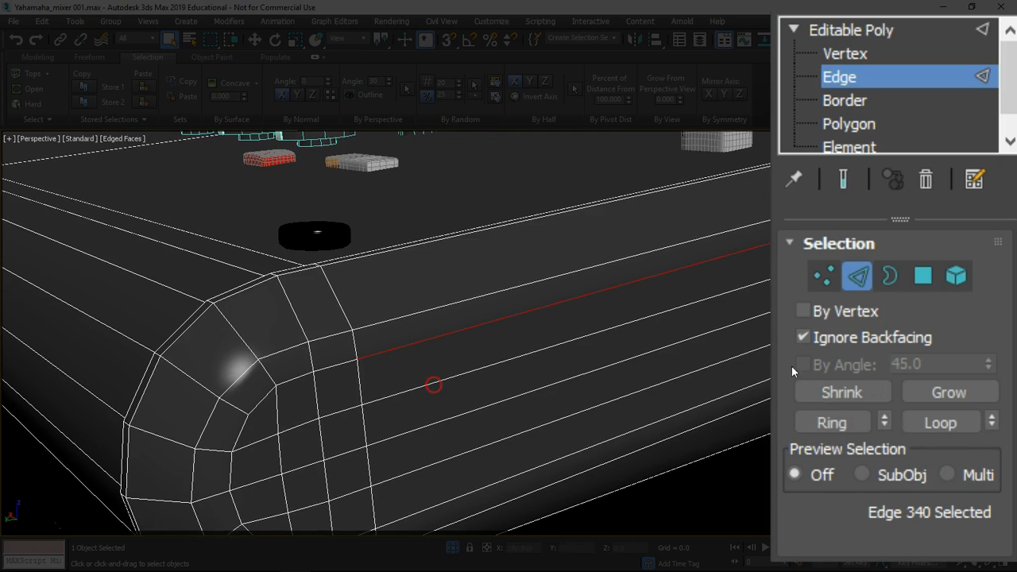
# Expand the selected long side edge of the board into its edge ring and undo that expansion
pyautogui.moveTo(352, 353); pyautogui.dragTo(335, 337, button='middle')
pyautogui.click(350, 345)
pyautogui.click(830, 422)
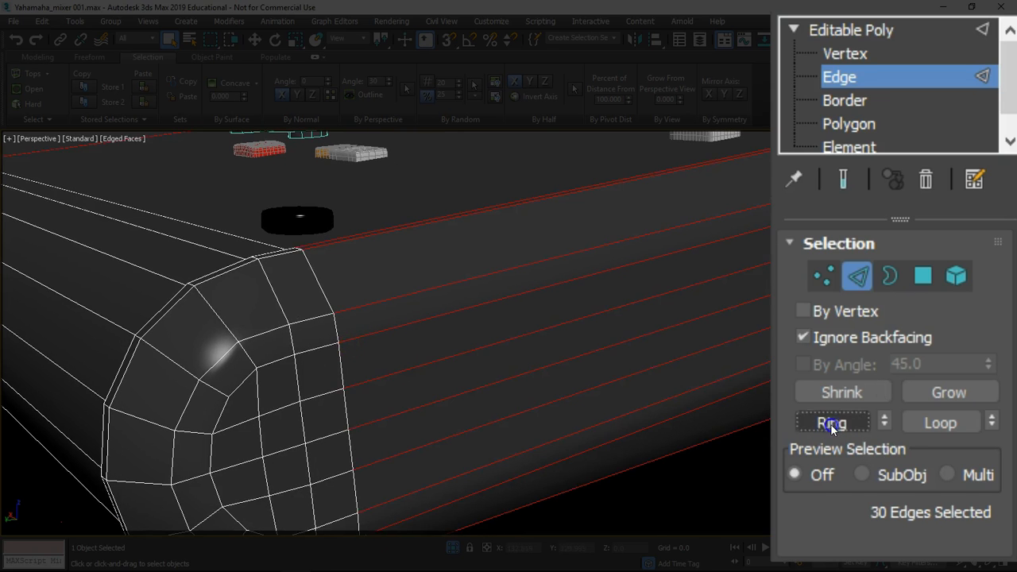
pyautogui.scroll(-6, 381, 344)
pyautogui.scroll(2, 418, 348)
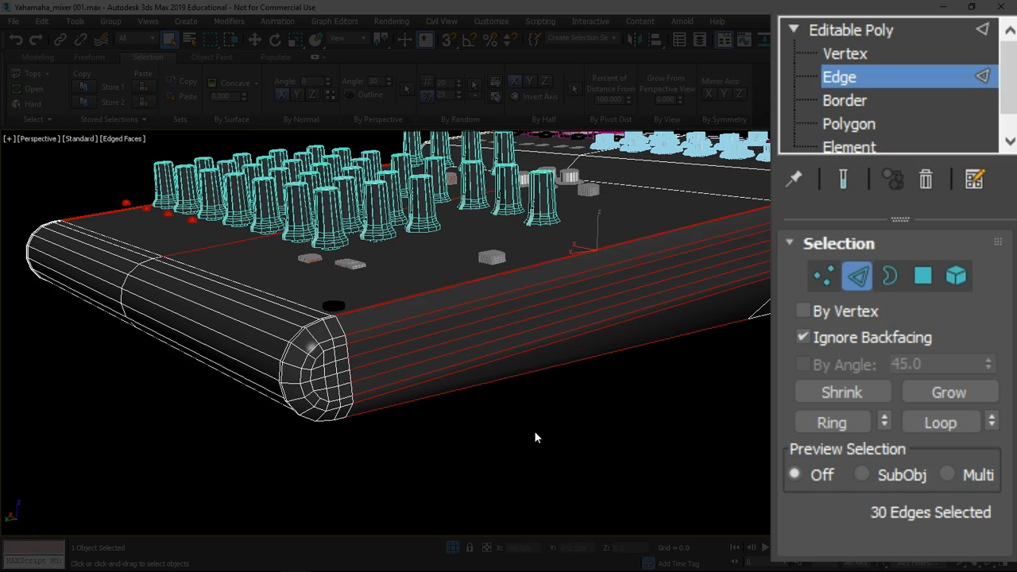
pyautogui.hotkey('ctrl', 'z')
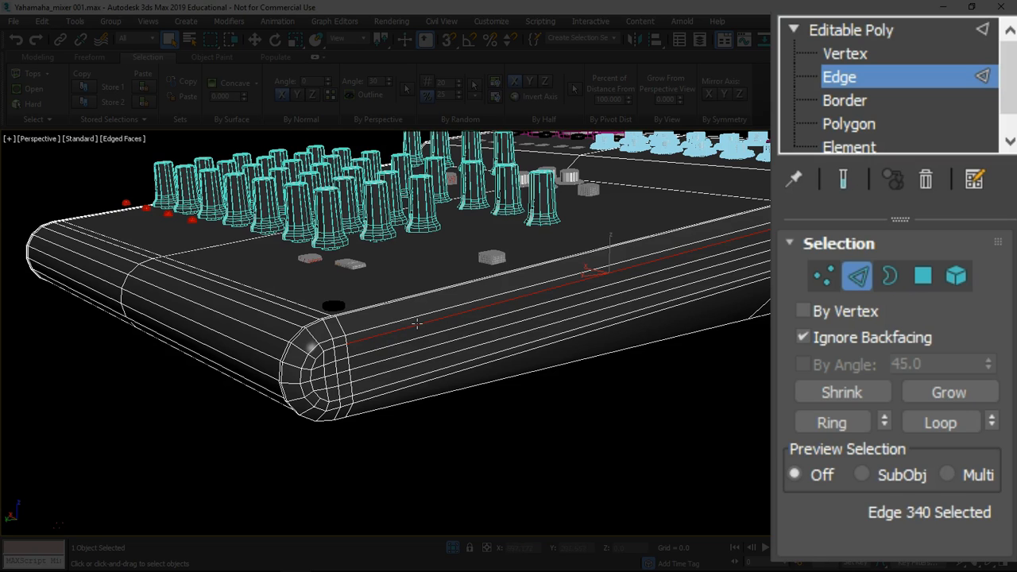
# Extend the selected side edge into its edge loop and inspect where the loop ends at the rounded front corner
pyautogui.click(952, 425)
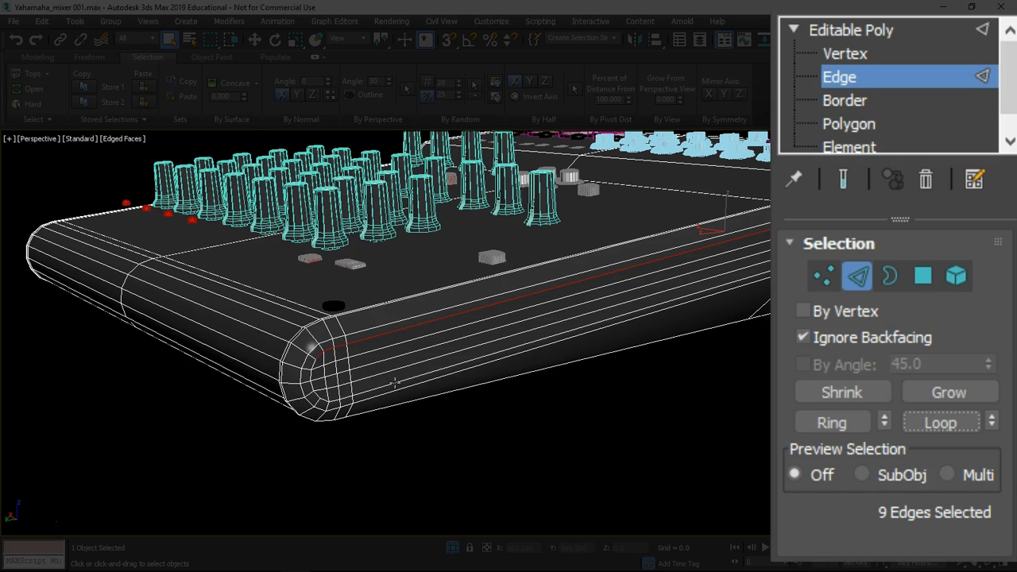
pyautogui.scroll(2, 355, 343)
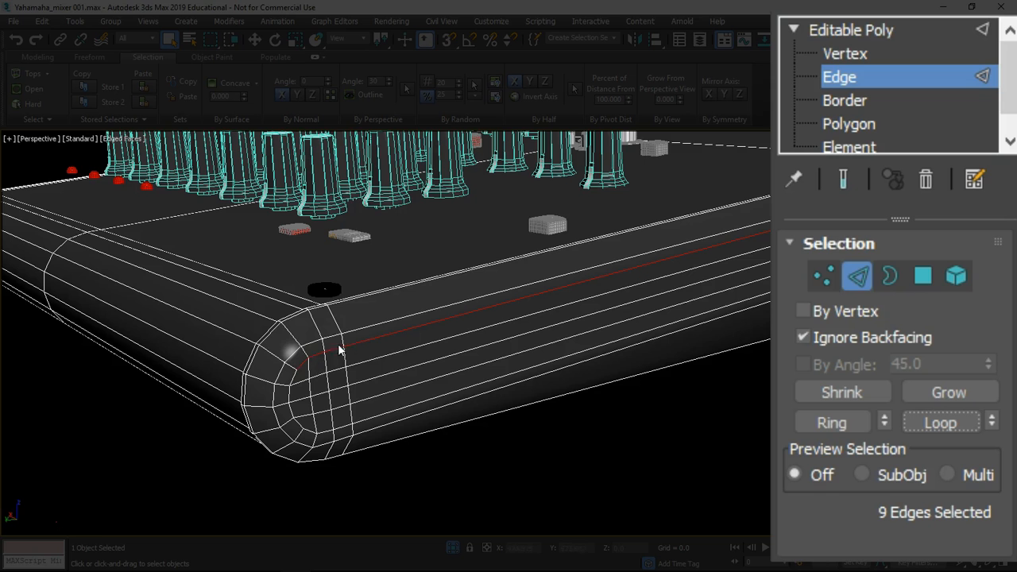
pyautogui.scroll(2, 295, 387)
pyautogui.scroll(-1, 306, 387)
pyautogui.scroll(1, 317, 378)
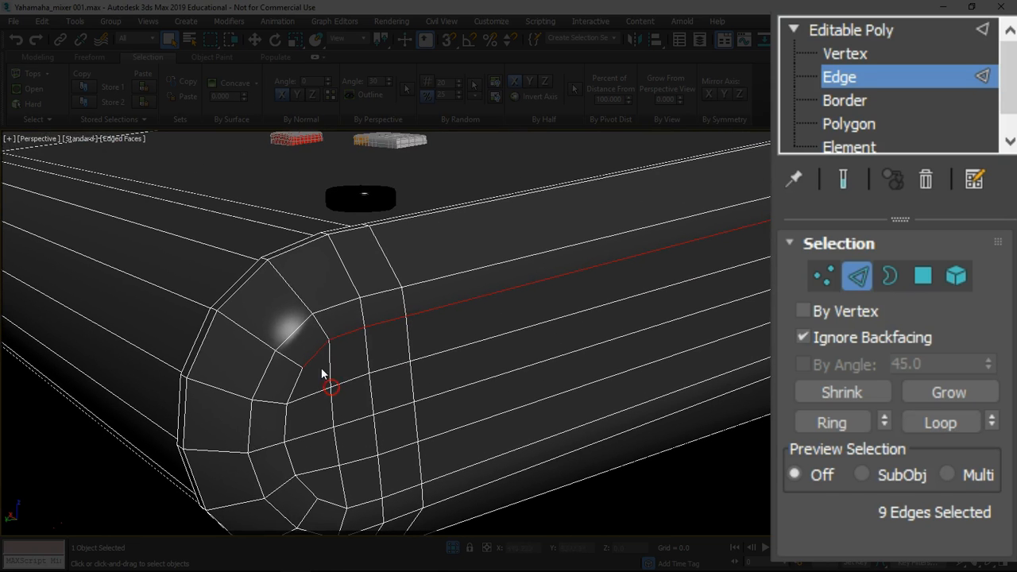
pyautogui.scroll(1, 297, 370)
pyautogui.scroll(-3, 296, 366)
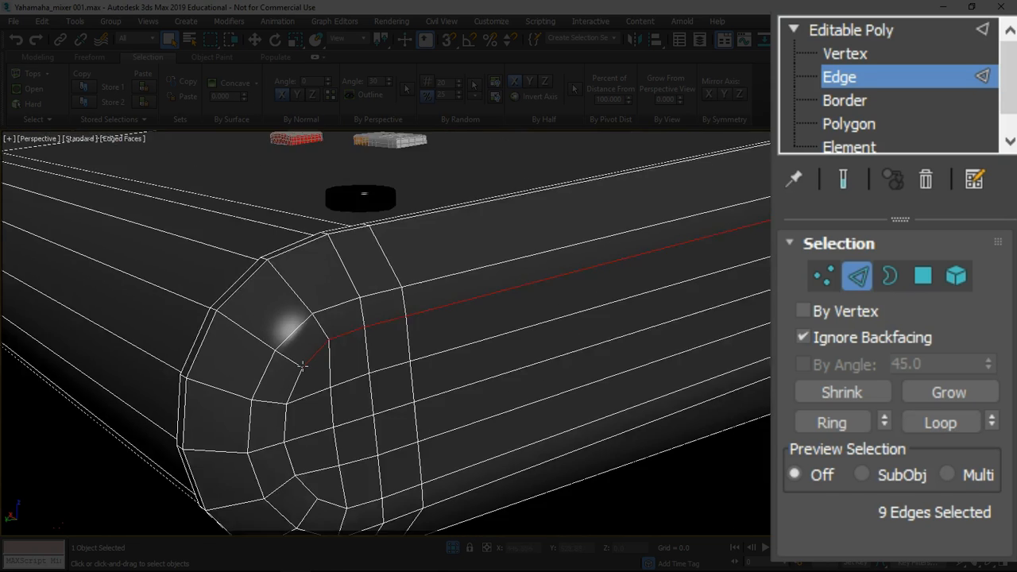
pyautogui.scroll(1, 300, 365)
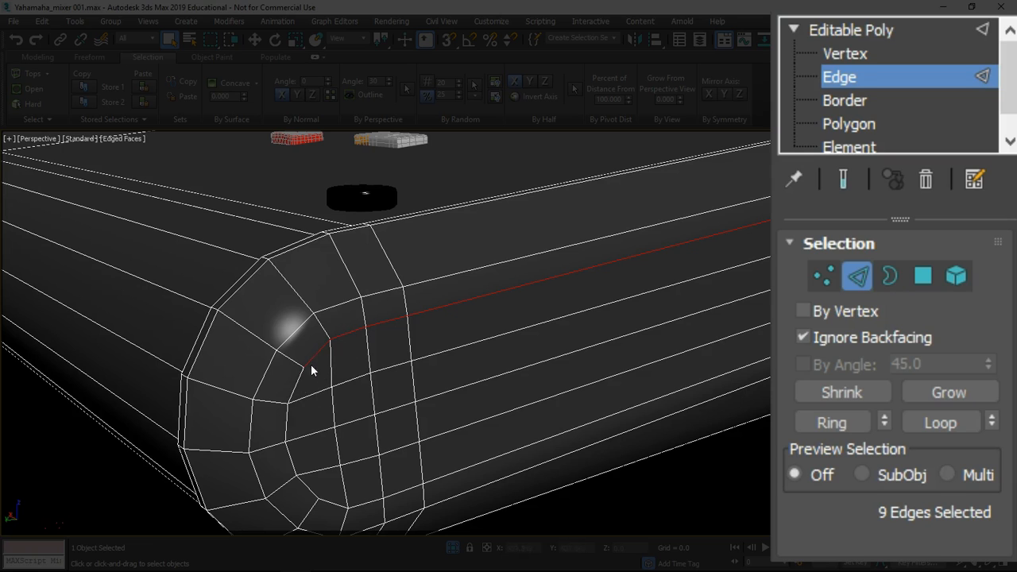
# Select the short edge above that loop at the front corner, extend it into an edge loop and follow it along the board's side
pyautogui.click(337, 308)
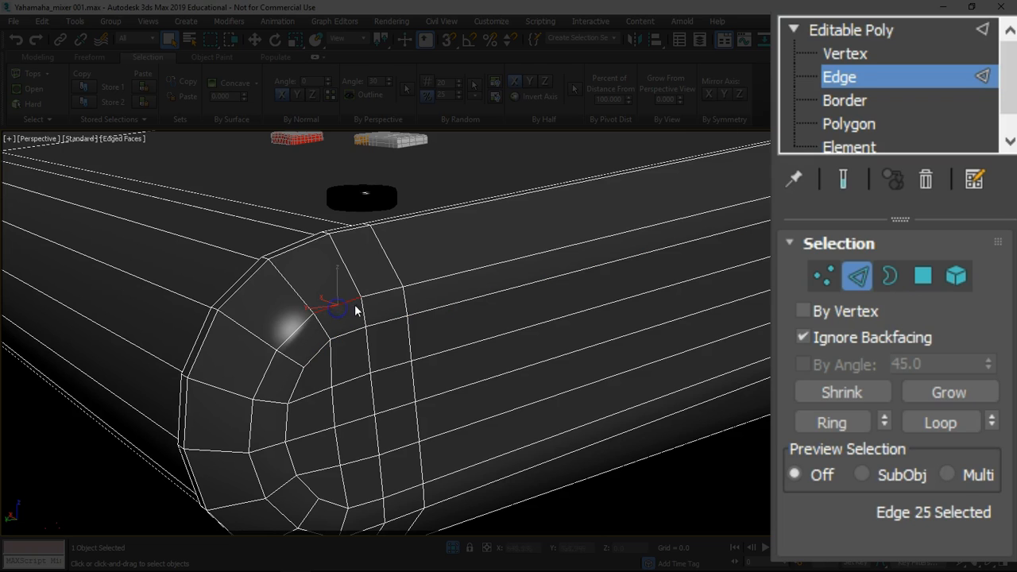
pyautogui.click(956, 420)
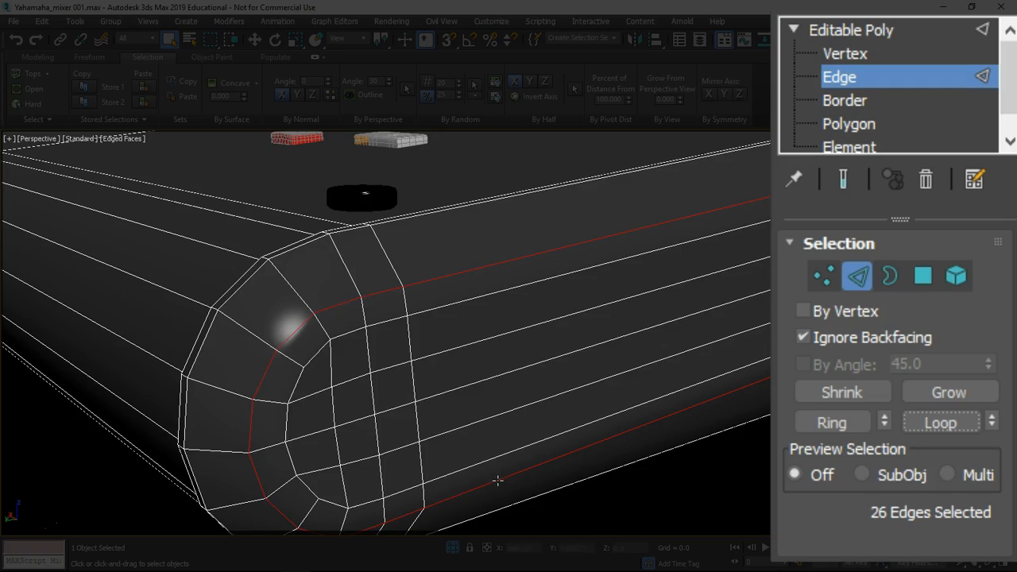
pyautogui.scroll(-2, 498, 480)
pyautogui.moveTo(497, 480); pyautogui.dragTo(447, 447, button='middle')
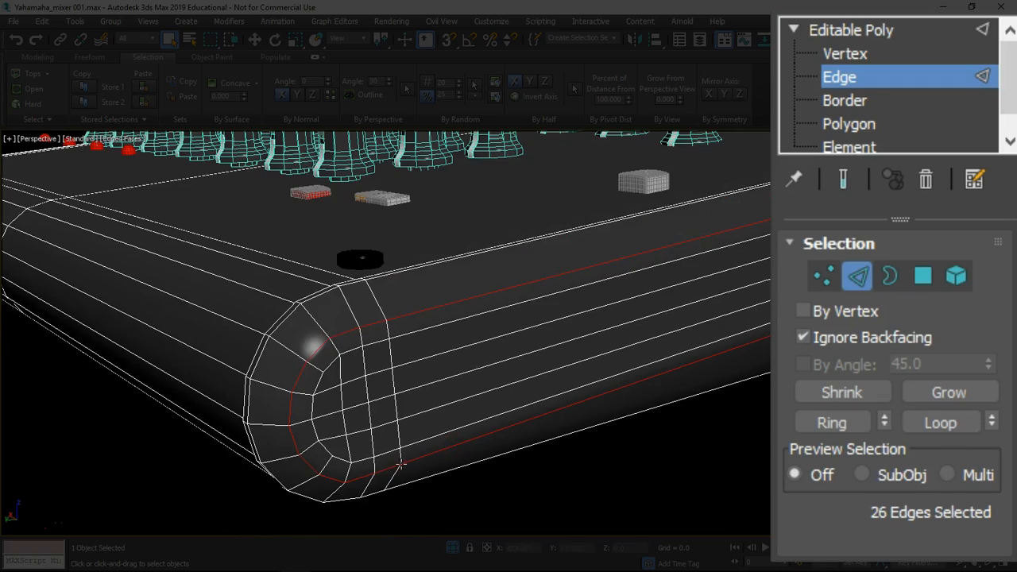
pyautogui.keyDown('alt'); pyautogui.moveTo(543, 337); pyautogui.dragTo(526, 321, button='middle'); pyautogui.keyUp('alt')
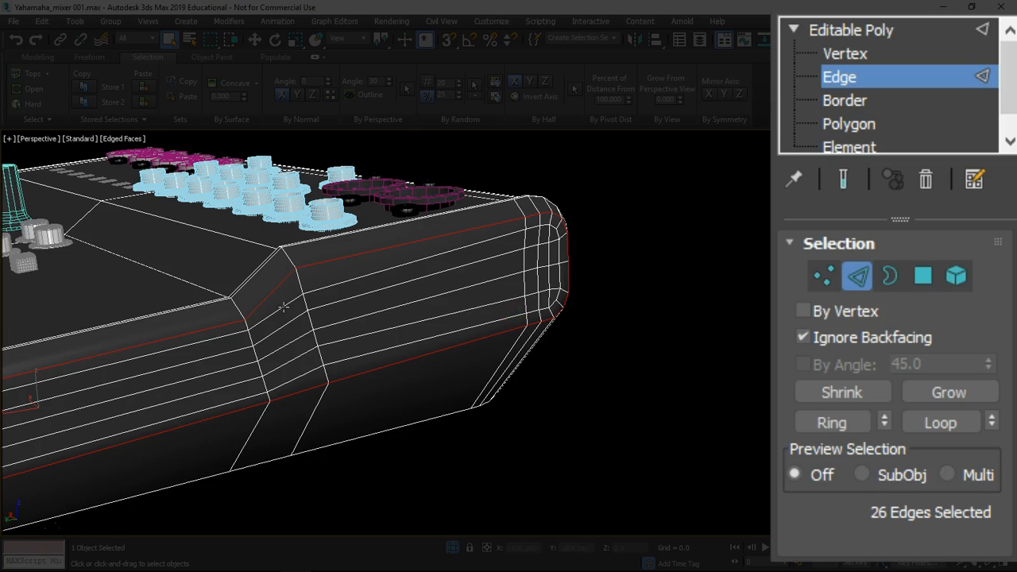
pyautogui.scroll(-3, 284, 307)
pyautogui.moveTo(291, 309); pyautogui.dragTo(577, 302, button='middle')
pyautogui.scroll(4, 245, 379)
pyautogui.moveTo(193, 426); pyautogui.dragTo(248, 381, button='middle')
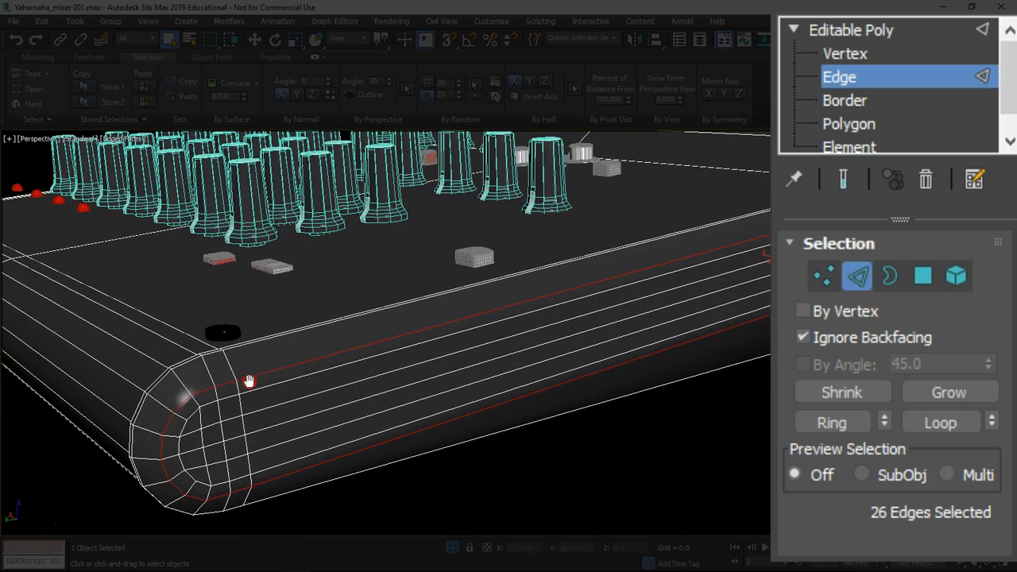
# Select the short edge crossing the upper side by the front corner and try Loop and Ring on it, undoing each
pyautogui.click(228, 364)
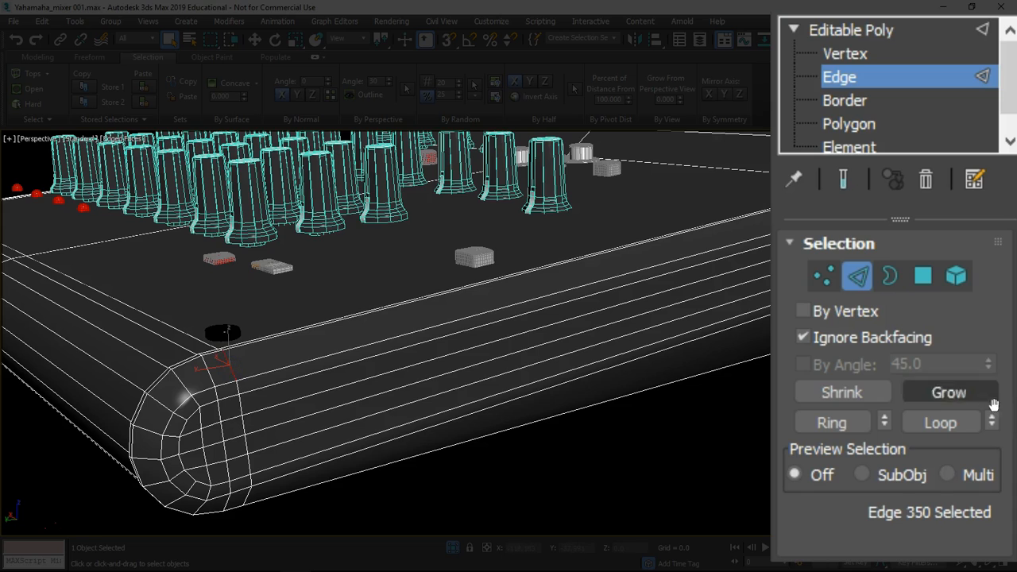
pyautogui.click(926, 426)
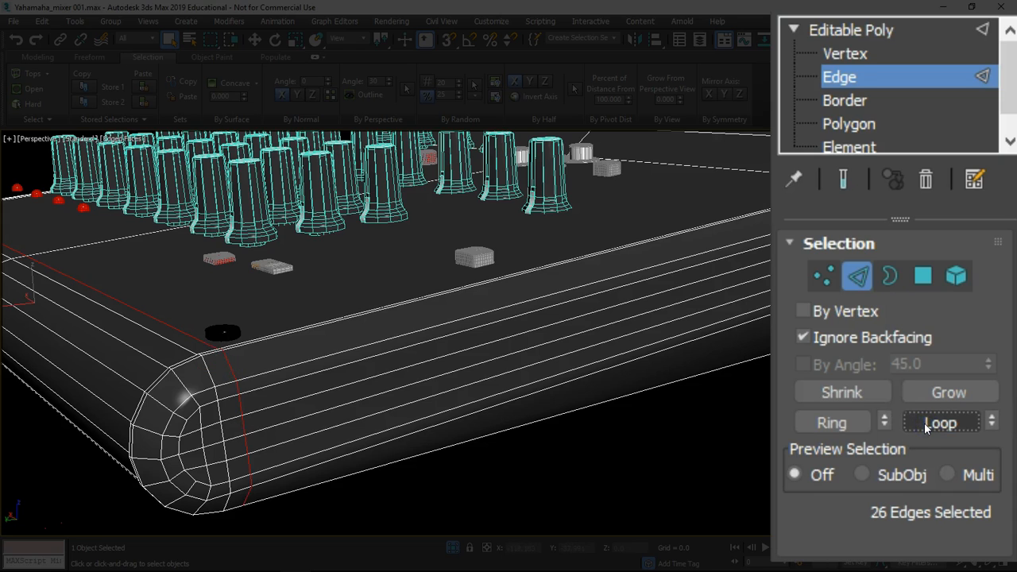
pyautogui.hotkey('ctrl', 'z')
pyautogui.click(830, 425)
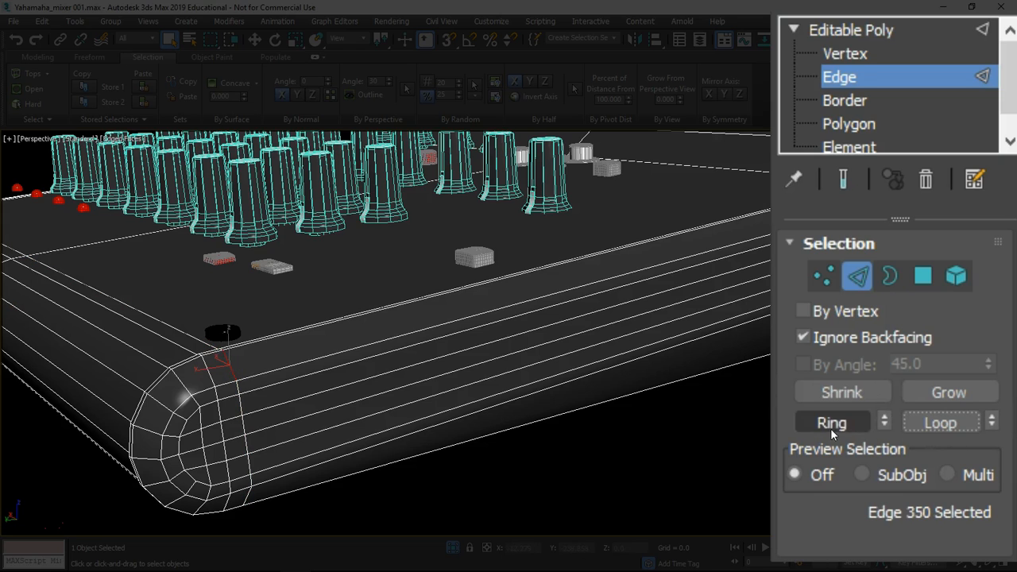
pyautogui.hotkey('ctrl', 'z')
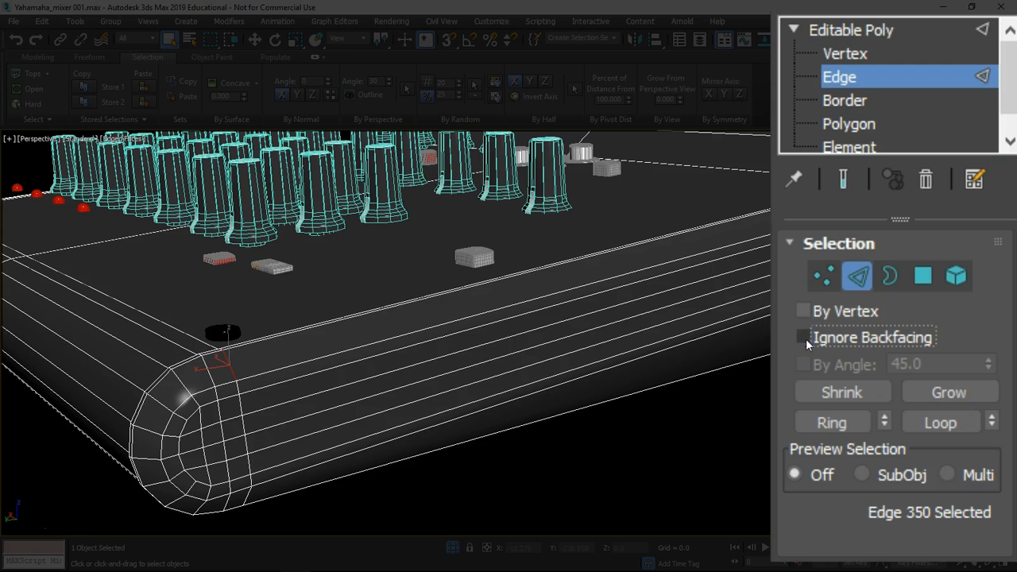
# Turn off Ignore Backfacing, switch to Polygon level and select two adjacent polygons in the side's rounded front end
pyautogui.click(922, 275)
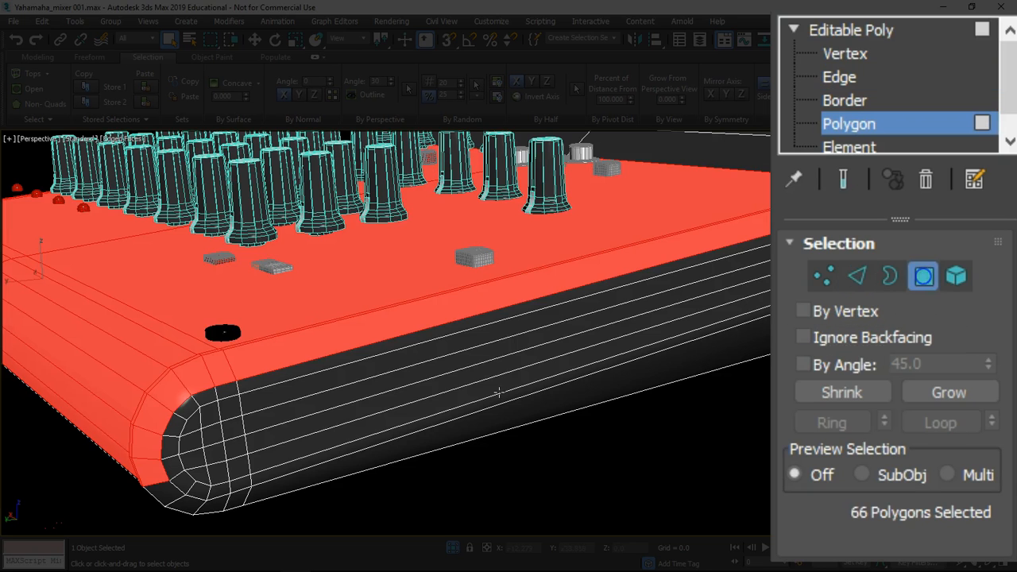
pyautogui.click(245, 421)
pyautogui.click(230, 425)
pyautogui.click(212, 432)
pyautogui.keyDown('ctrl'); pyautogui.click(217, 453); pyautogui.keyUp('ctrl')
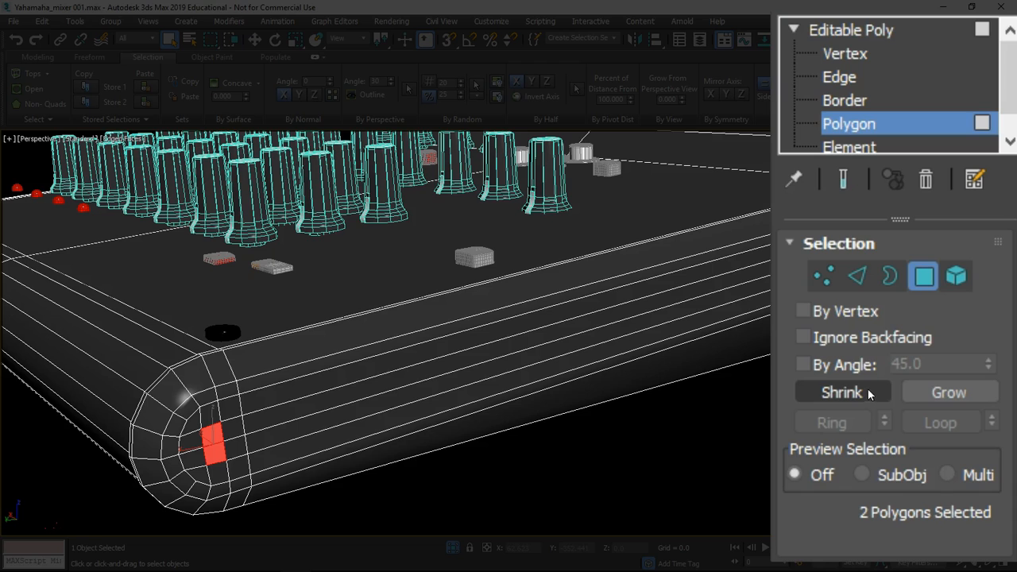
# Grow and shrink the polygon selection repeatedly, leaving it one ring larger than the two original polygons
pyautogui.click(938, 393)
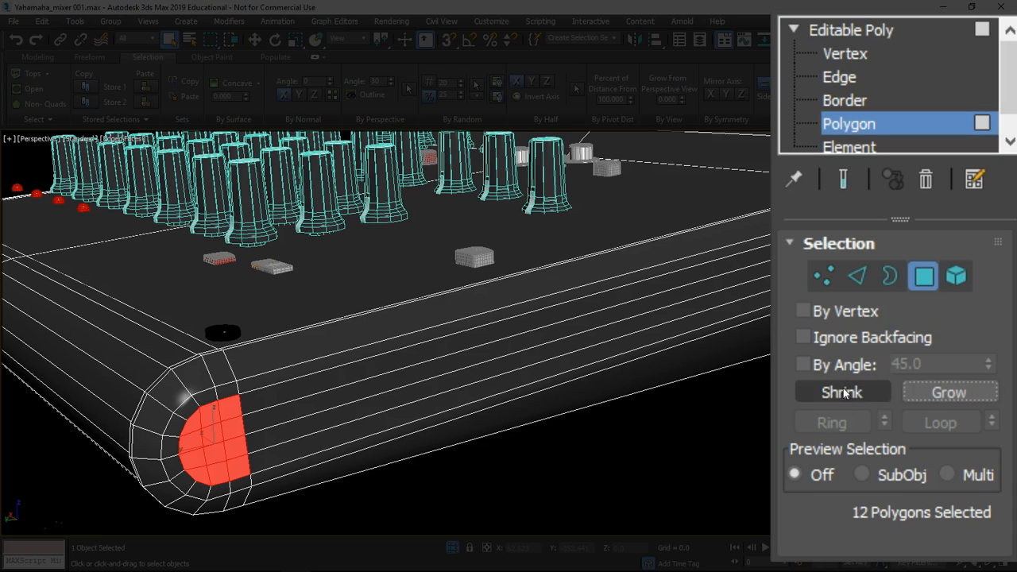
pyautogui.click(835, 391)
pyautogui.click(945, 396)
pyautogui.click(946, 394)
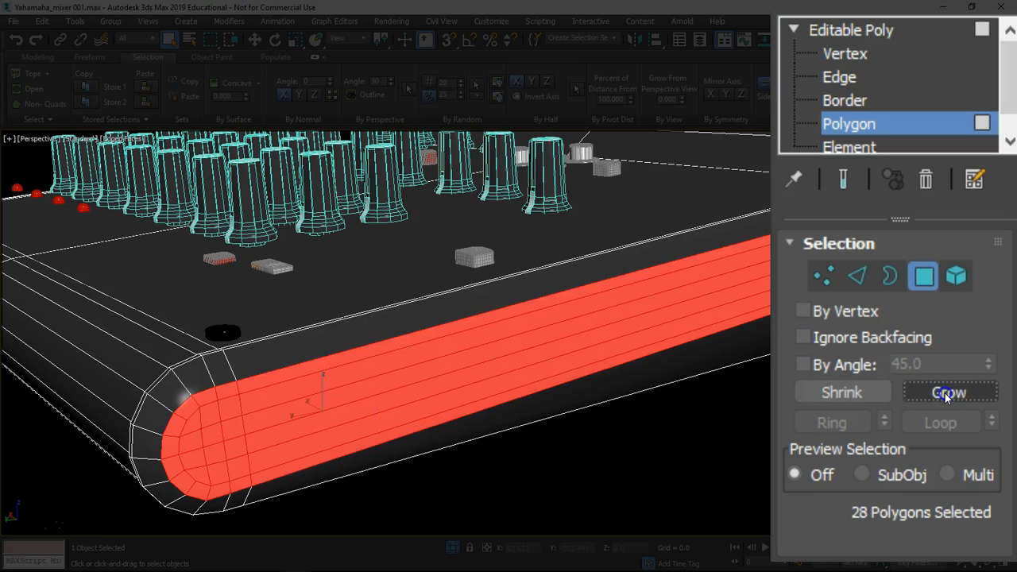
pyautogui.click(868, 390)
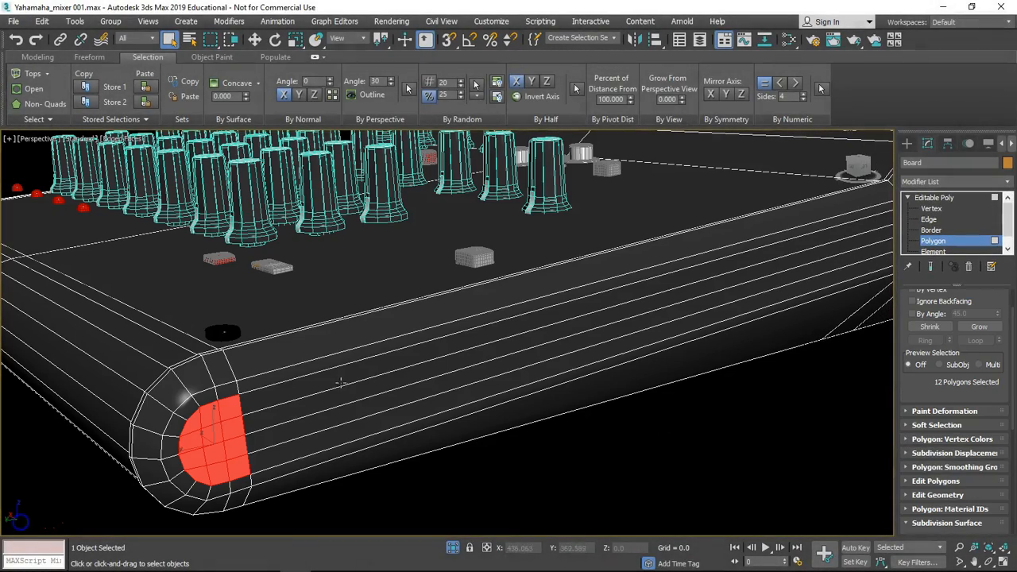
# Go through the board's Vertex, Edge and Border levels and return to Polygon level
pyautogui.moveTo(325, 286); pyautogui.dragTo(447, 411, button='middle')
pyautogui.scroll(5, 361, 322)
pyautogui.scroll(-3, 361, 322)
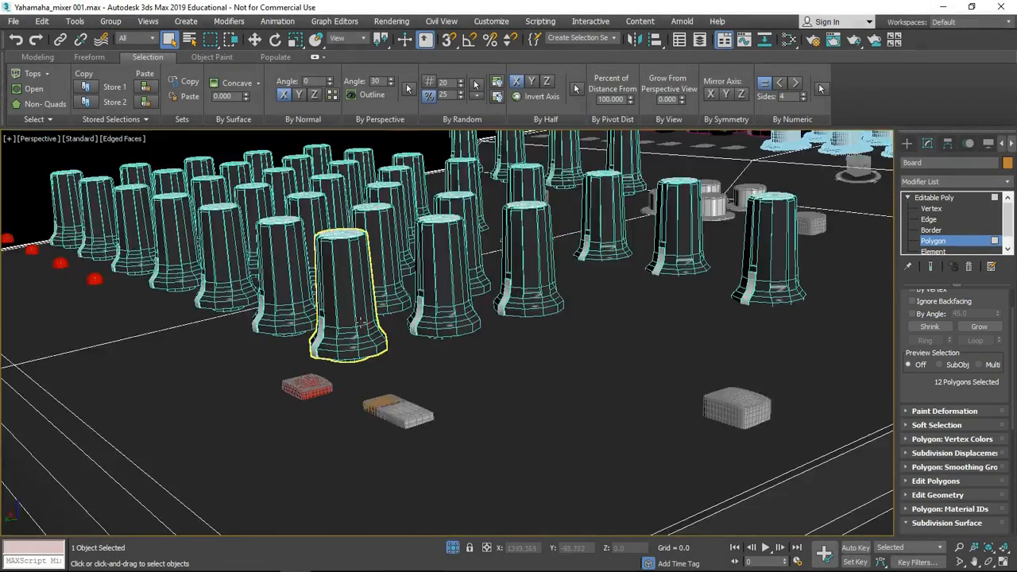
pyautogui.moveTo(361, 322); pyautogui.dragTo(380, 364, button='middle')
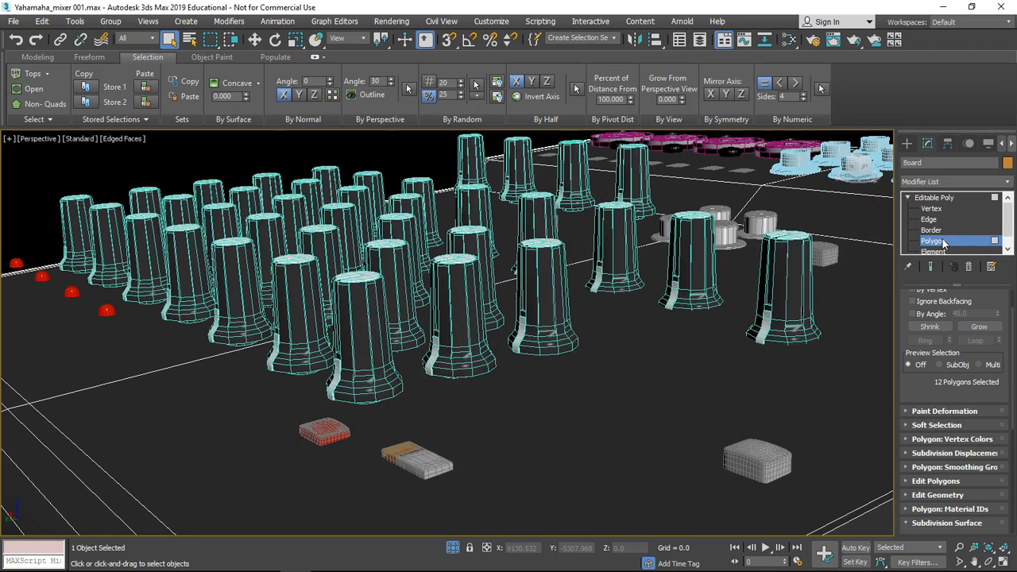
pyautogui.click(932, 209)
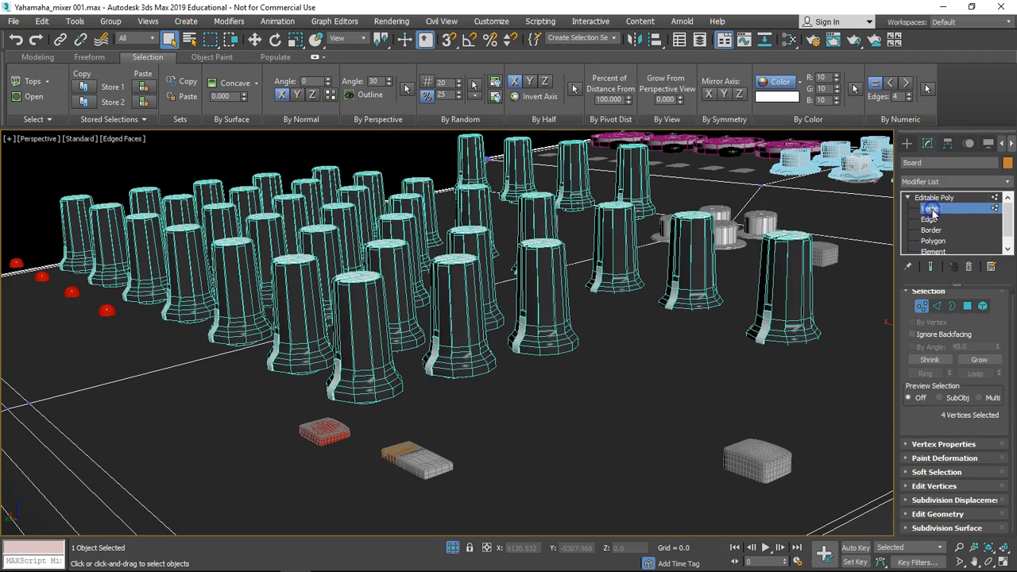
pyautogui.click(929, 219)
pyautogui.click(931, 229)
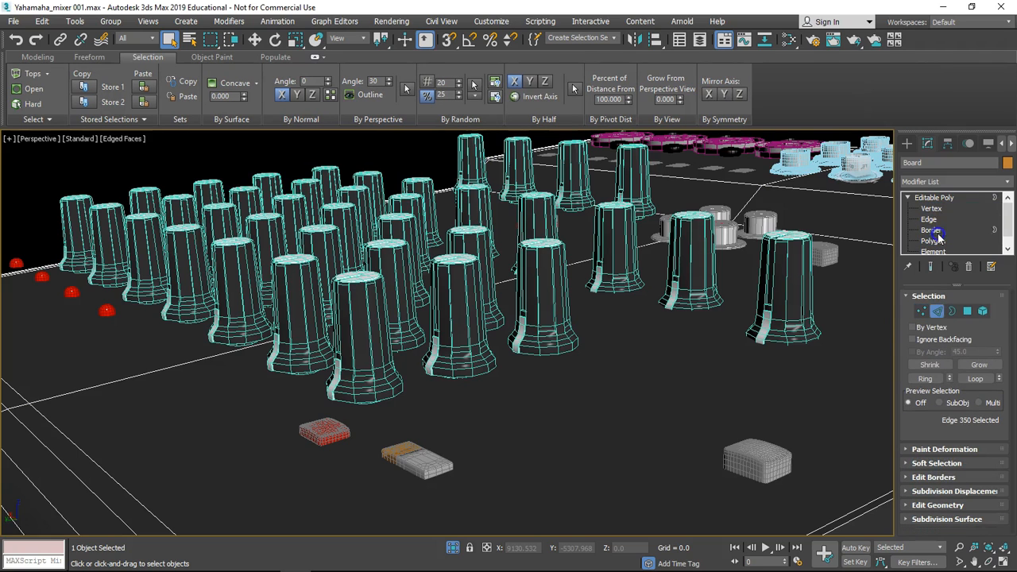
pyautogui.click(935, 240)
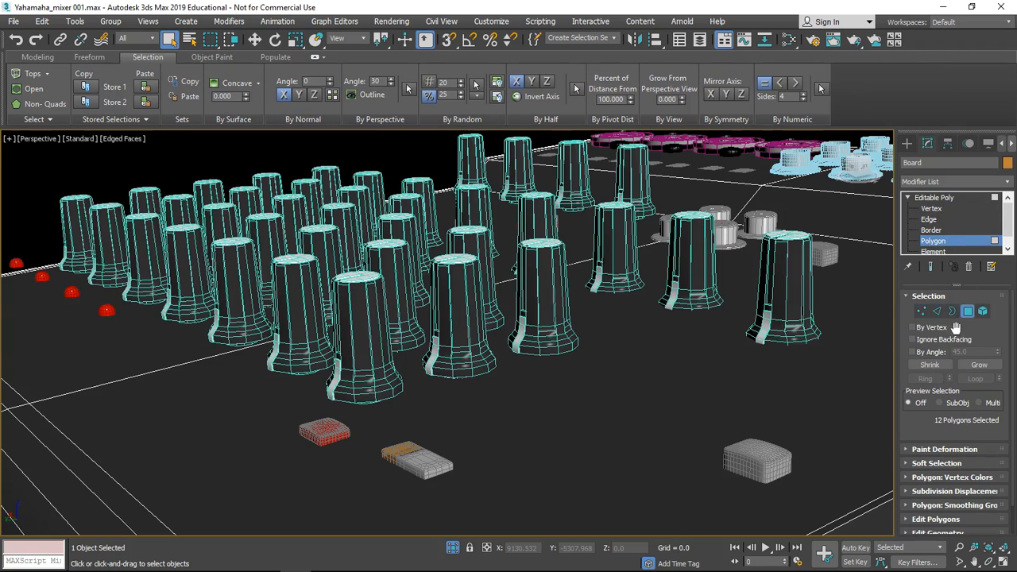
# Using the ribbon's polygon modeling tools, grow the front-end polygon selection along the side, shrink it back and grow it again
pyautogui.click(38, 57)
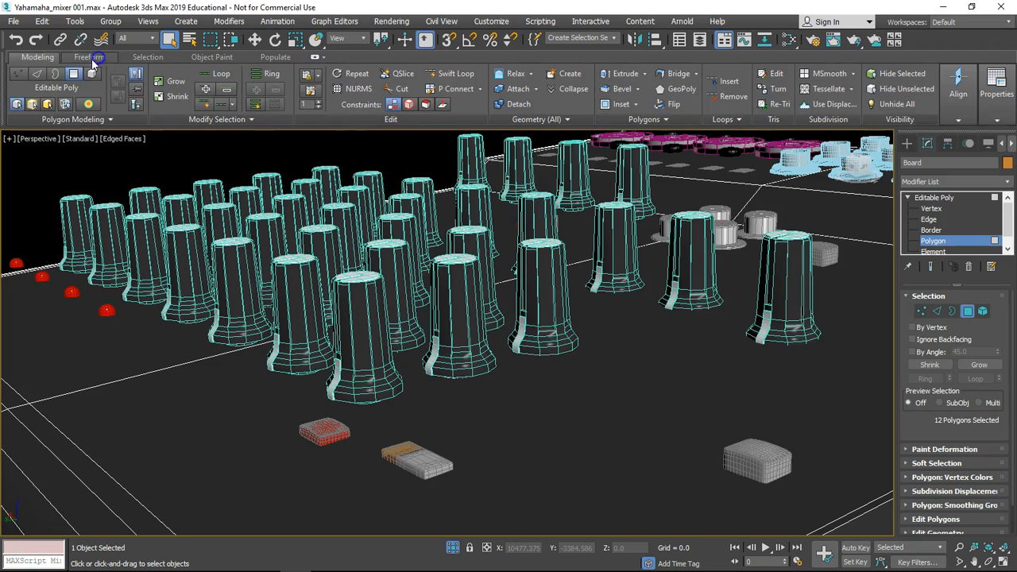
pyautogui.click(89, 58)
pyautogui.click(36, 59)
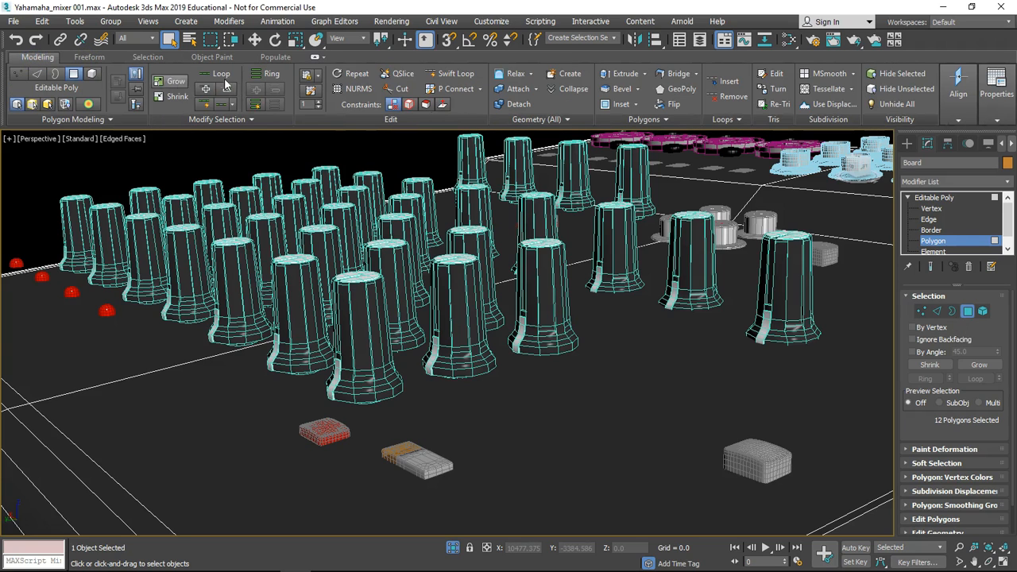
pyautogui.click(171, 81)
pyautogui.scroll(-5, 377, 268)
pyautogui.scroll(3, 376, 268)
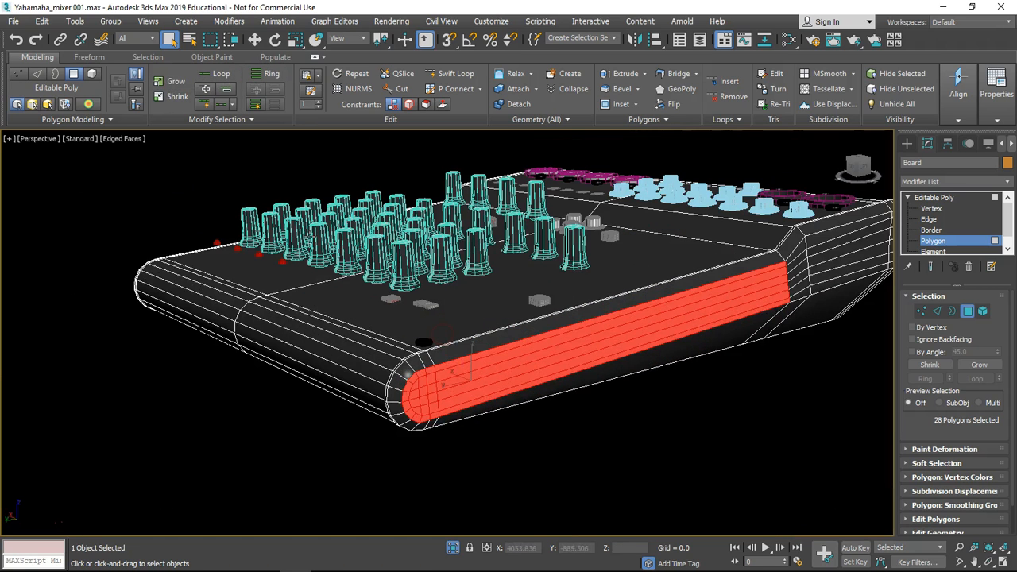
pyautogui.click(165, 99)
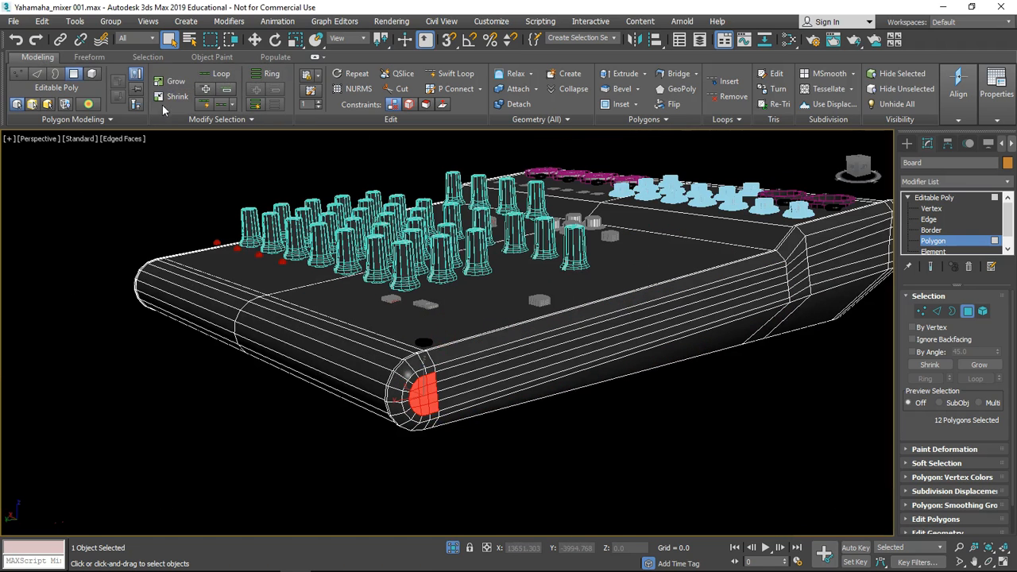
pyautogui.click(171, 81)
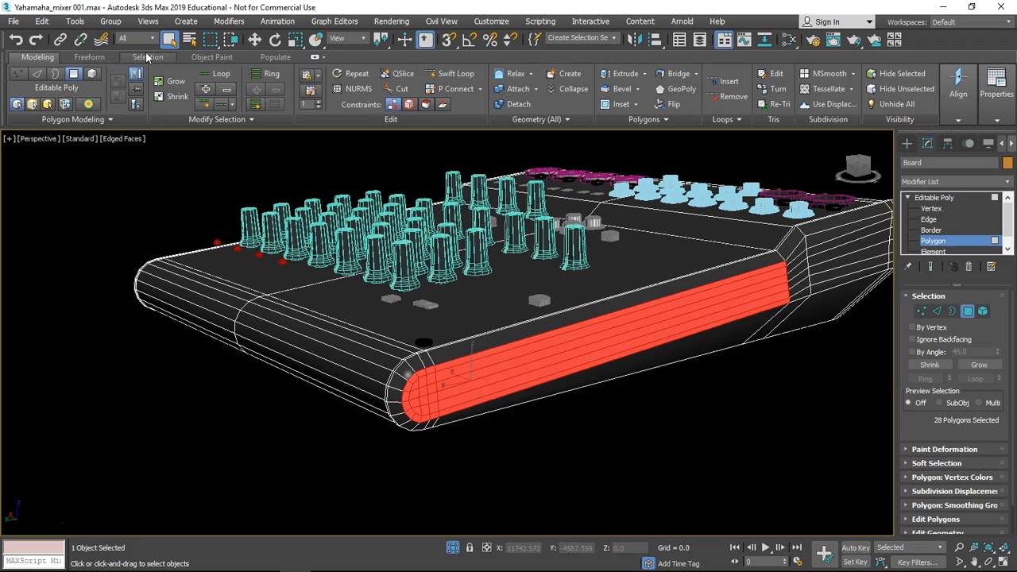
# Try the ribbon's Non-Quads and Tops selection options on the board's polygons
pyautogui.click(251, 119)
pyautogui.click(147, 57)
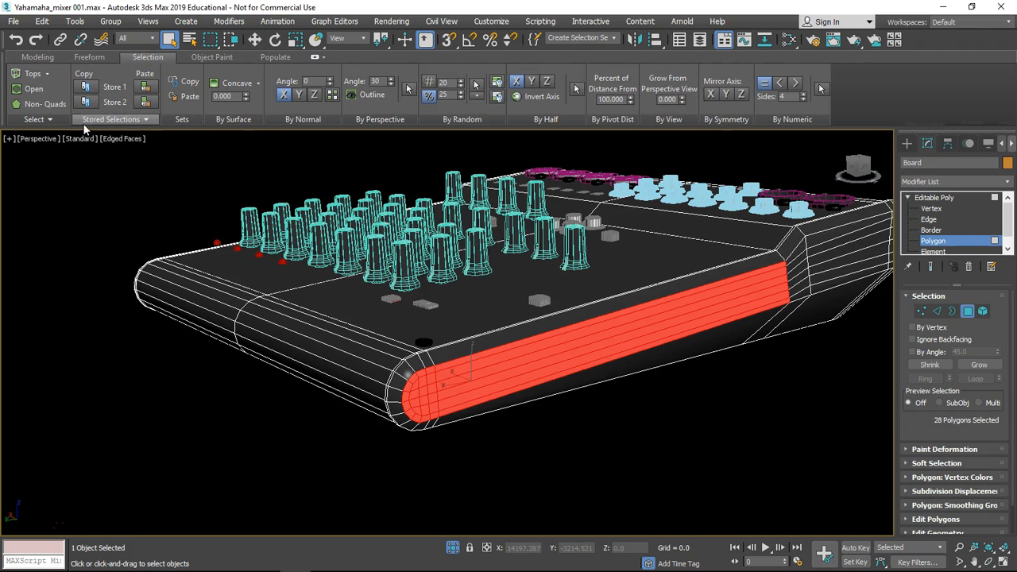
pyautogui.click(43, 105)
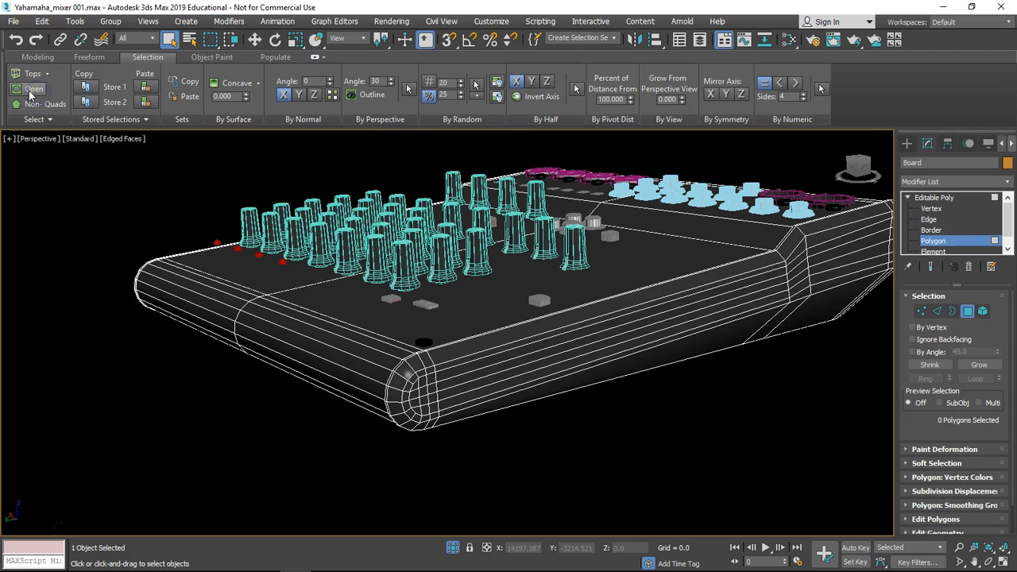
pyautogui.click(46, 76)
pyautogui.click(35, 73)
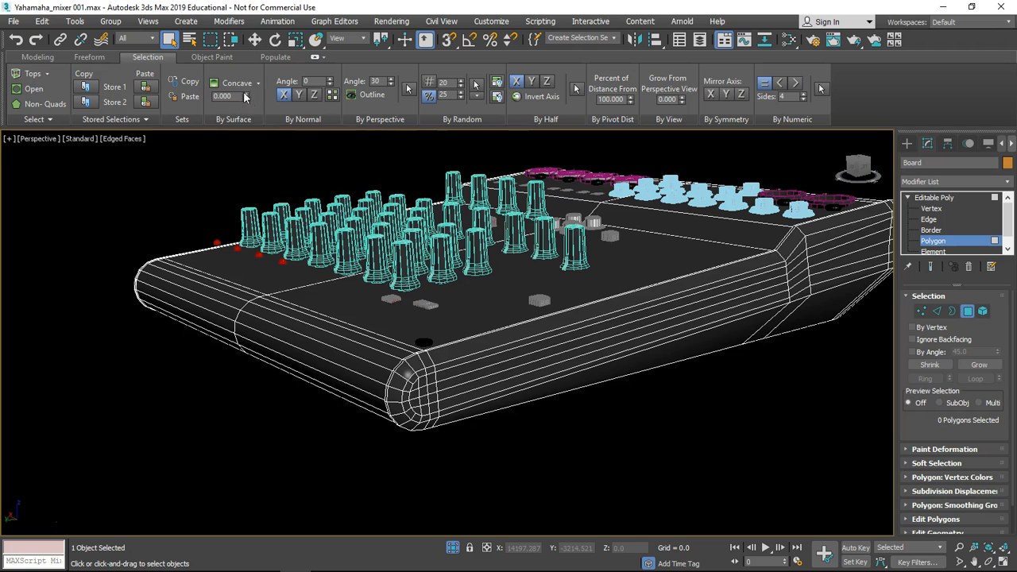
# Randomly select 25 percent of the board's polygons with the By Random selection tool
pyautogui.click(334, 104)
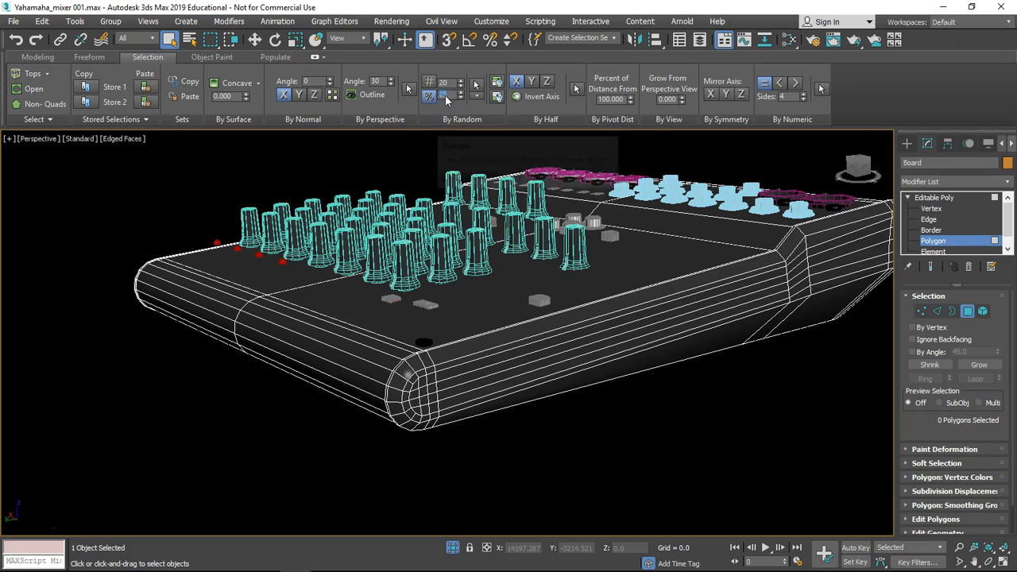
pyautogui.click(477, 86)
pyautogui.moveTo(702, 267); pyautogui.dragTo(609, 336, button='middle')
pyautogui.keyDown('alt'); pyautogui.moveTo(546, 329); pyautogui.dragTo(622, 325, button='middle'); pyautogui.keyUp('alt')
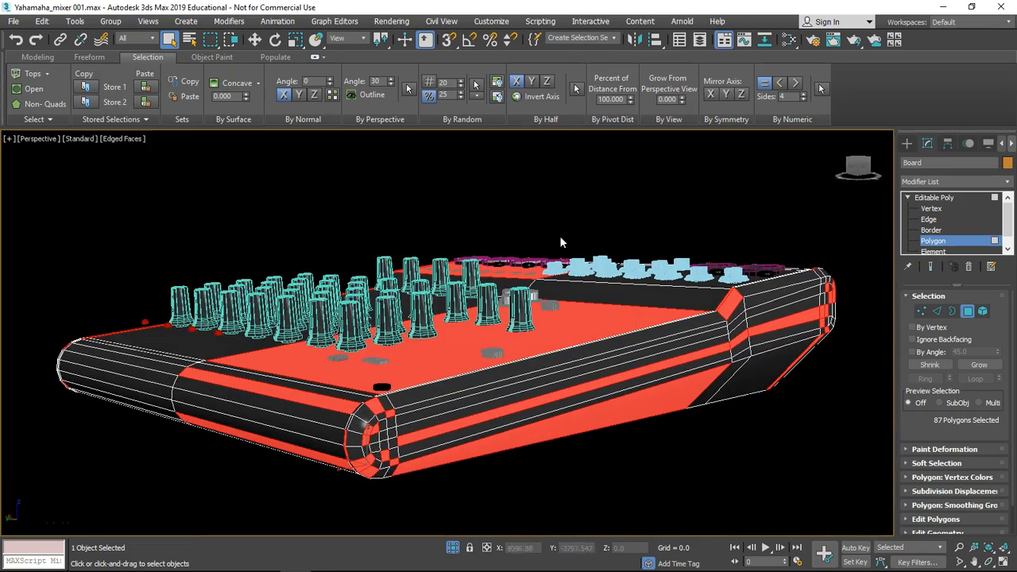
pyautogui.keyDown('alt'); pyautogui.moveTo(530, 317); pyautogui.dragTo(531, 327, button='middle'); pyautogui.keyUp('alt')
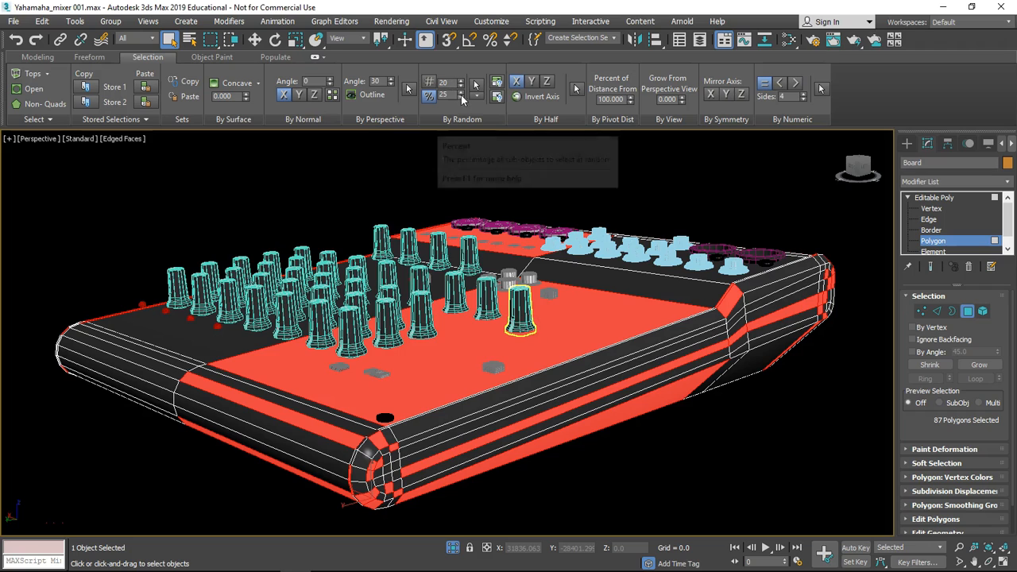
# Set the random selection percentage to 50 and regenerate the board's random polygon selection several times
pyautogui.moveTo(450, 94); pyautogui.dragTo(418, 95)
pyautogui.write('50')
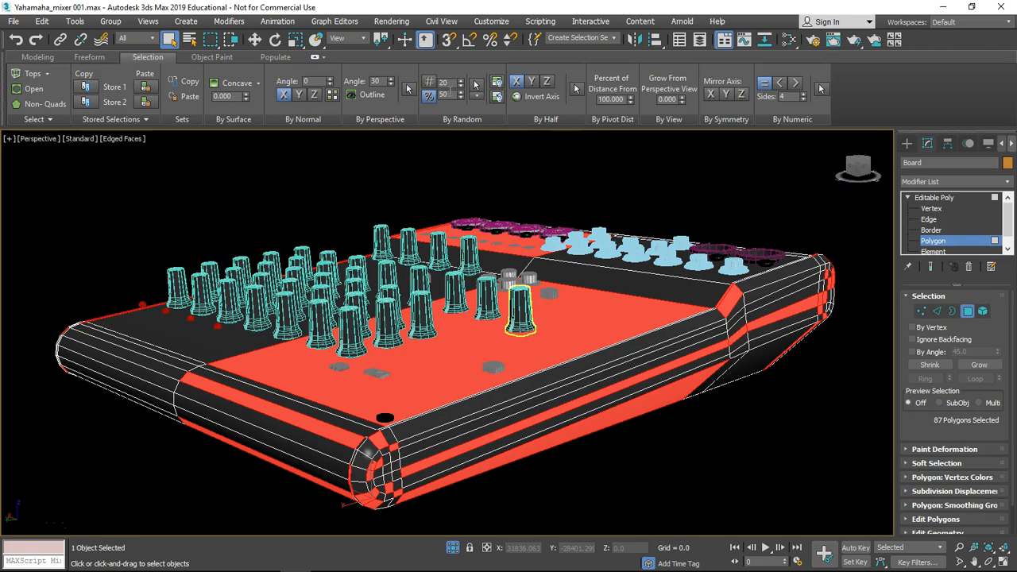
pyautogui.click(477, 85)
pyautogui.click(478, 87)
pyautogui.click(479, 88)
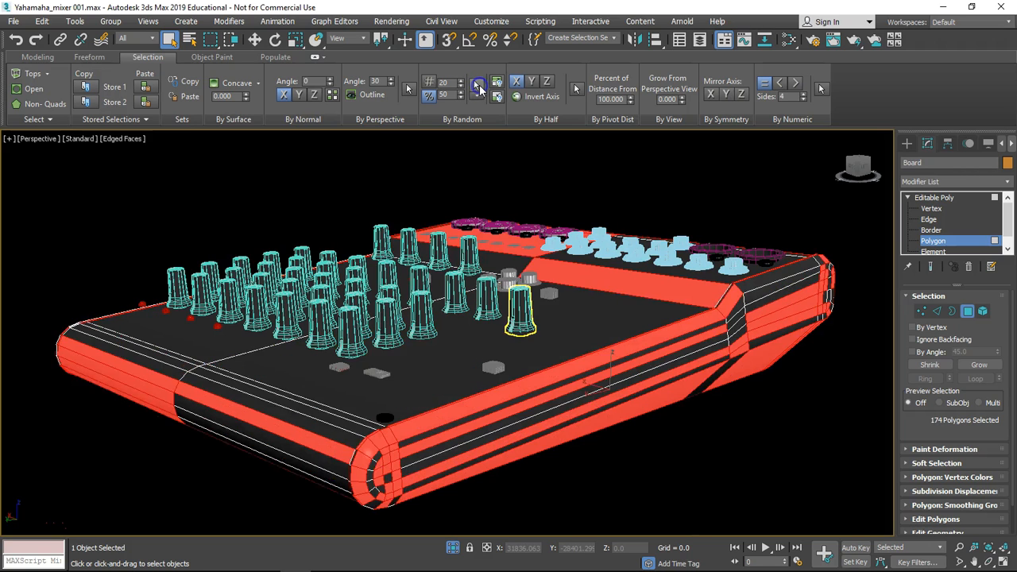
pyautogui.click(479, 87)
pyautogui.click(479, 87)
pyautogui.click(478, 88)
pyautogui.click(478, 87)
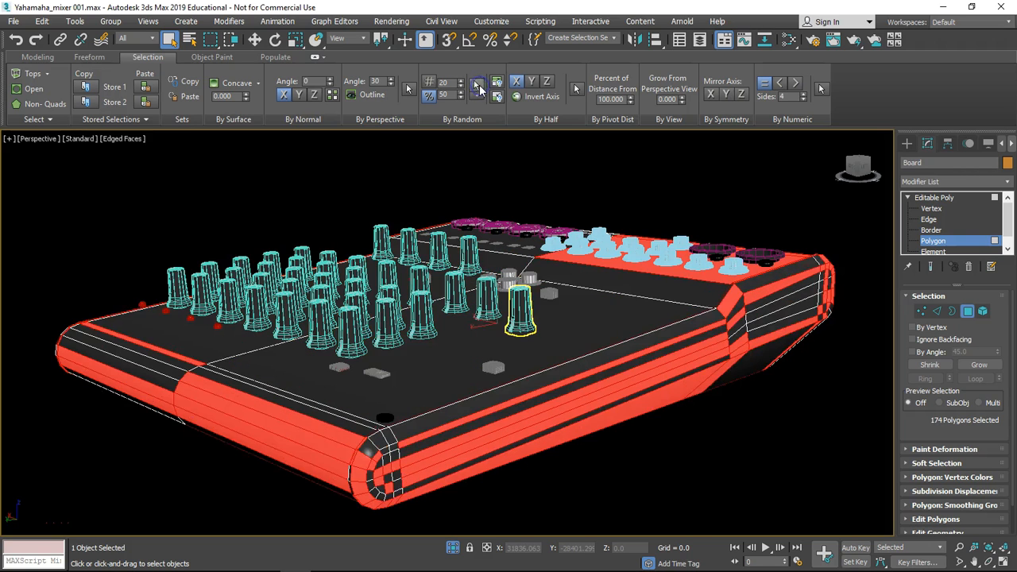
pyautogui.click(478, 88)
pyautogui.click(479, 88)
pyautogui.click(480, 84)
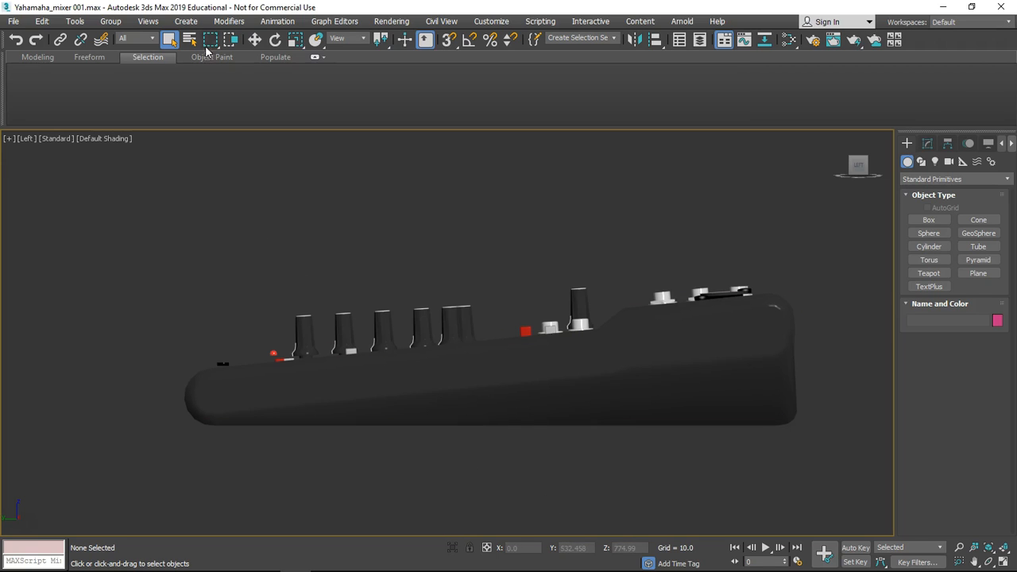
# Change the selection region shape, select all the tall knobs in the Left view and isolate them
pyautogui.moveTo(210, 39); pyautogui.dragTo(211, 118)
pyautogui.moveTo(492, 284)
pyautogui.mouseDown()
pyautogui.moveTo(374, 284)
pyautogui.moveTo(277, 323)
pyautogui.moveTo(419, 330)
pyautogui.moveTo(608, 290)
pyautogui.moveTo(533, 272)
pyautogui.mouseUp()
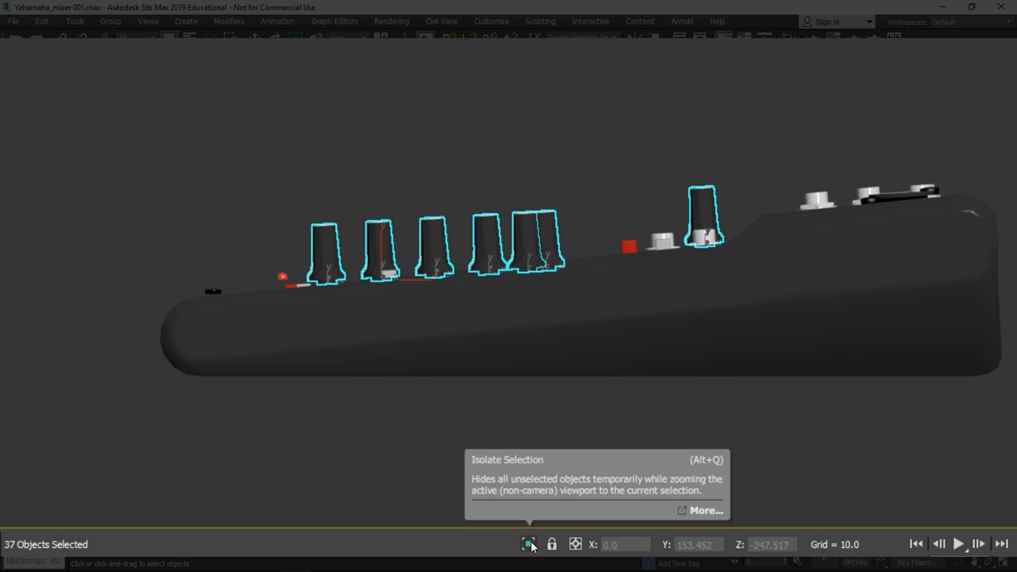
pyautogui.click(529, 544)
pyautogui.keyDown('alt'); pyautogui.moveTo(625, 335); pyautogui.dragTo(303, 221, button='middle'); pyautogui.keyUp('alt')
pyautogui.scroll(3, 529, 244)
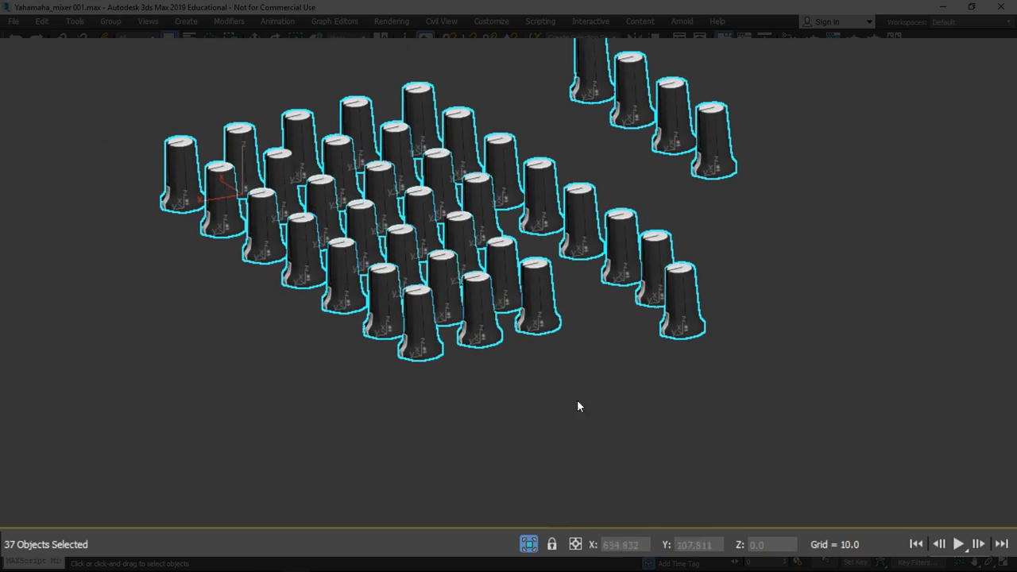
# End the isolation of the knobs to bring back the rest of the mixer
pyautogui.click(529, 545)
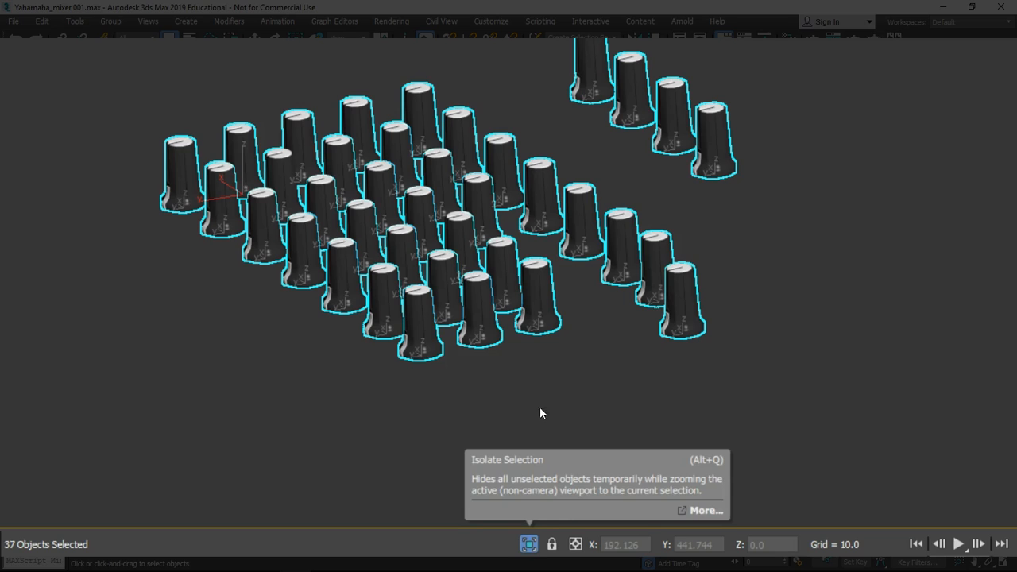
pyautogui.rightClick(445, 230)
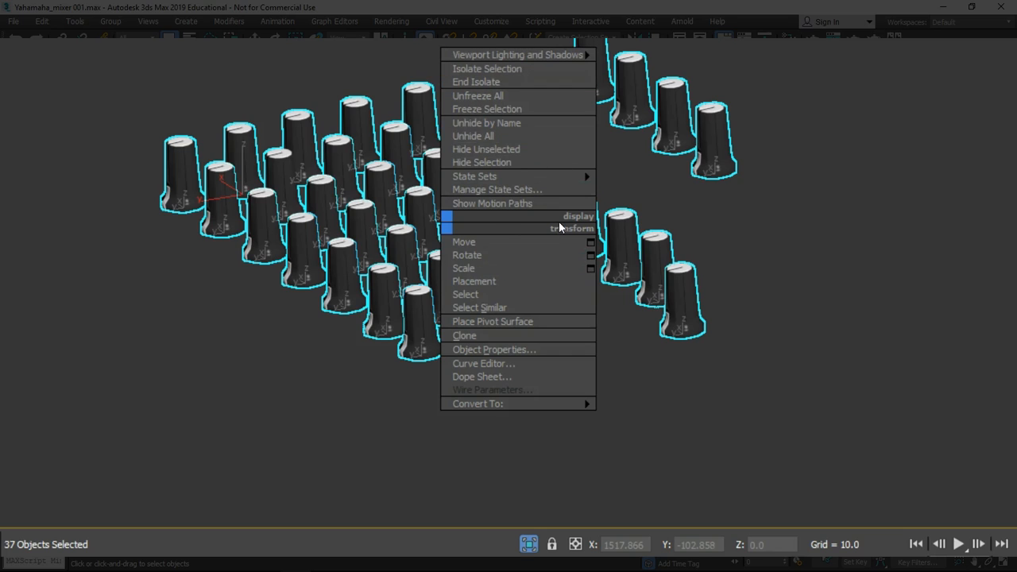
pyautogui.click(530, 544)
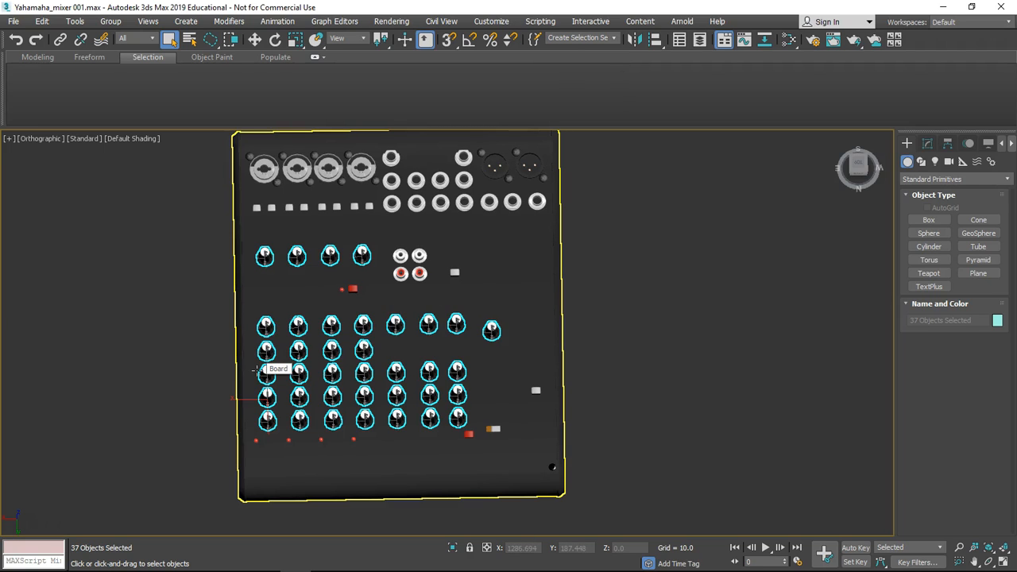
# Save the selected knobs as a selection set named Buttons and open the Named Selection Sets manager beside the mixer
pyautogui.moveTo(387, 367); pyautogui.dragTo(395, 368, button='middle')
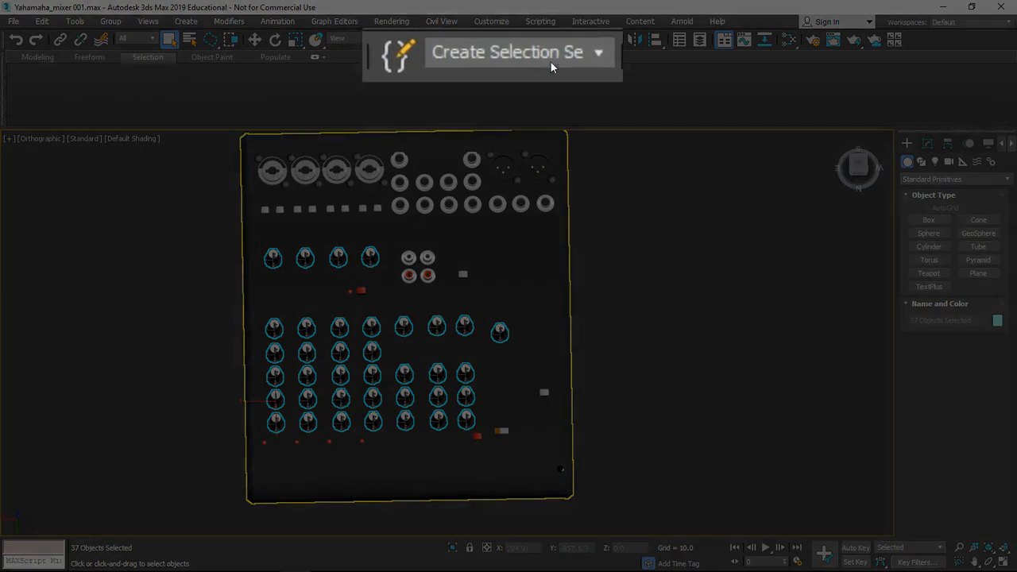
pyautogui.click(577, 40)
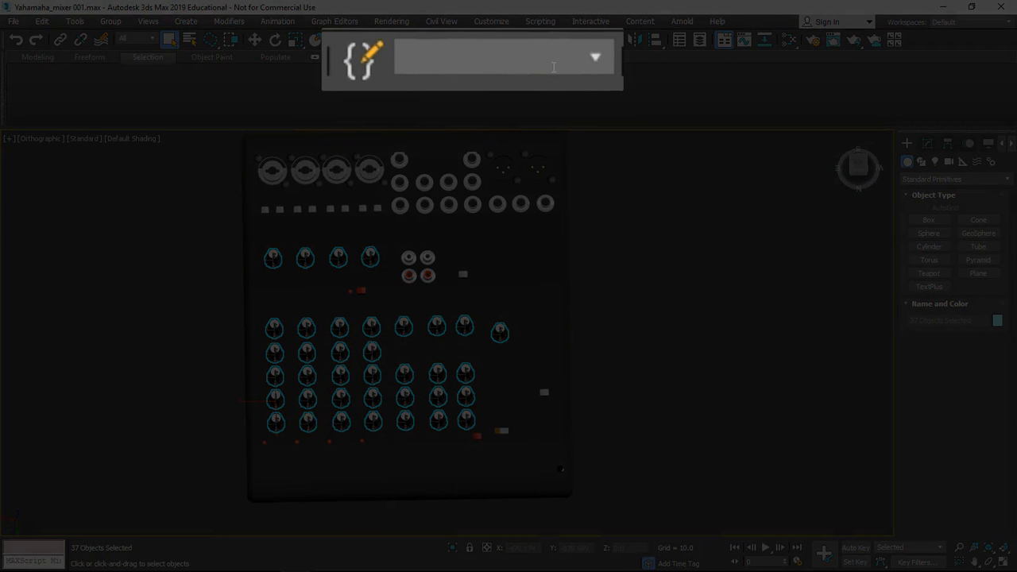
pyautogui.click(487, 55)
pyautogui.write('Buttons')
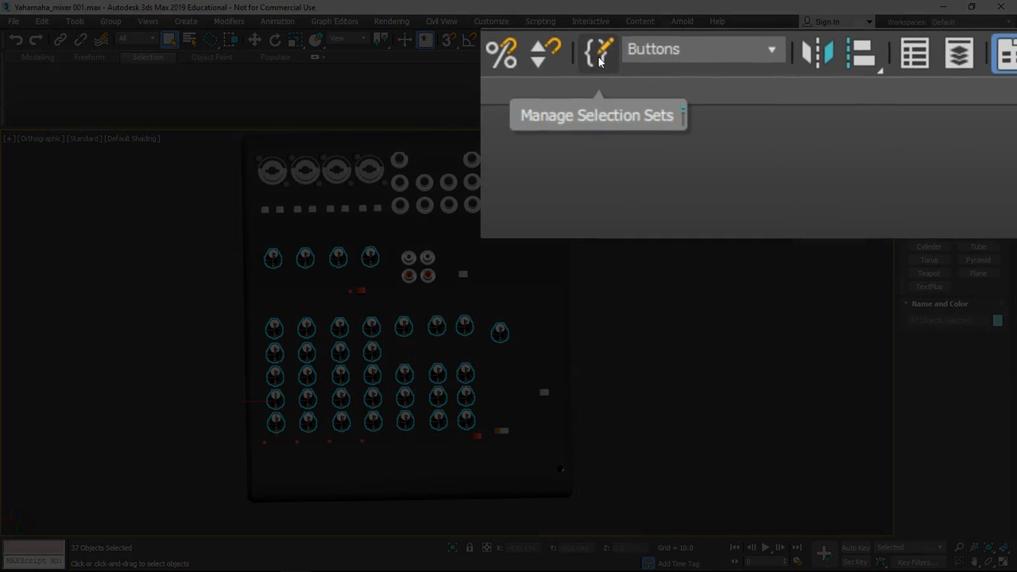
pyautogui.click(535, 38)
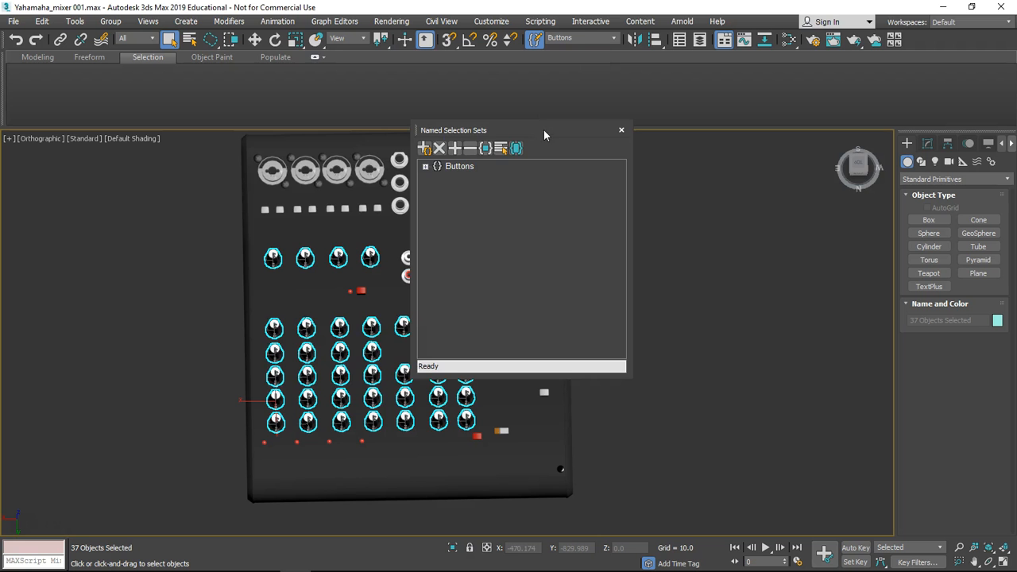
pyautogui.moveTo(544, 135); pyautogui.dragTo(159, 170)
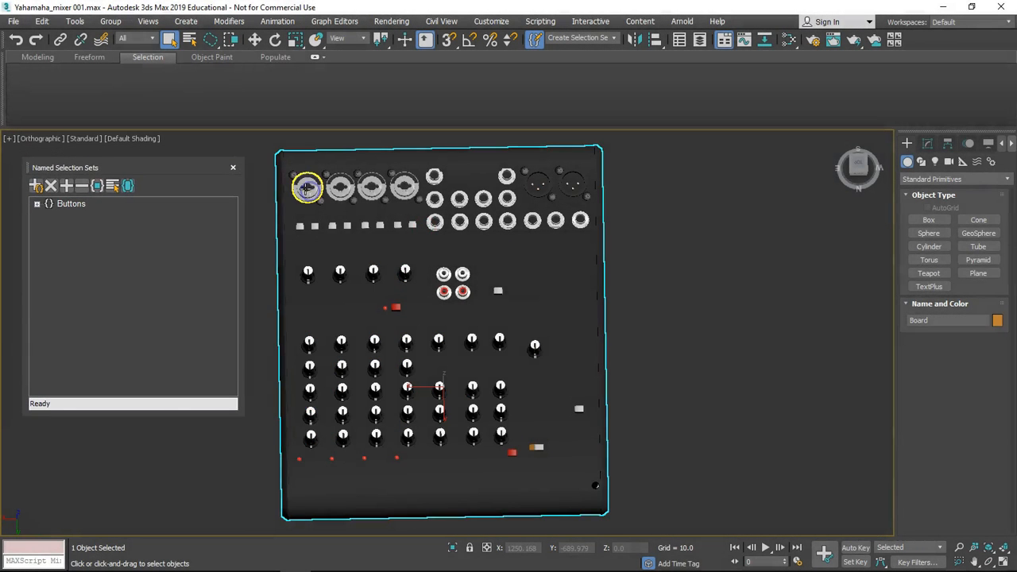
# Select the four large round sockets and the 13 white jack sockets on the board's rear, and save them as selection set PLugs
pyautogui.click(307, 188)
pyautogui.keyDown('ctrl'); pyautogui.click(340, 188); pyautogui.keyUp('ctrl')
pyautogui.keyDown('ctrl'); pyautogui.click(372, 188); pyautogui.keyUp('ctrl')
pyautogui.keyDown('ctrl'); pyautogui.click(404, 189); pyautogui.keyUp('ctrl')
pyautogui.keyDown('ctrl'); pyautogui.click(435, 176); pyautogui.keyUp('ctrl')
pyautogui.keyDown('ctrl'); pyautogui.click(435, 199); pyautogui.keyUp('ctrl')
pyautogui.keyDown('ctrl'); pyautogui.click(435, 221); pyautogui.keyUp('ctrl')
pyautogui.keyDown('ctrl'); pyautogui.click(459, 221); pyautogui.keyUp('ctrl')
pyautogui.keyDown('ctrl'); pyautogui.click(459, 199); pyautogui.keyUp('ctrl')
pyautogui.keyDown('ctrl'); pyautogui.click(484, 199); pyautogui.keyUp('ctrl')
pyautogui.keyDown('ctrl'); pyautogui.click(483, 222); pyautogui.keyUp('ctrl')
pyautogui.keyDown('ctrl'); pyautogui.click(507, 176); pyautogui.keyUp('ctrl')
pyautogui.keyDown('ctrl'); pyautogui.click(507, 198); pyautogui.keyUp('ctrl')
pyautogui.keyDown('ctrl'); pyautogui.click(508, 221); pyautogui.keyUp('ctrl')
pyautogui.keyDown('ctrl'); pyautogui.click(532, 221); pyautogui.keyUp('ctrl')
pyautogui.keyDown('ctrl'); pyautogui.click(555, 222); pyautogui.keyUp('ctrl')
pyautogui.keyDown('ctrl'); pyautogui.click(580, 222); pyautogui.keyUp('ctrl')
pyautogui.click(575, 38)
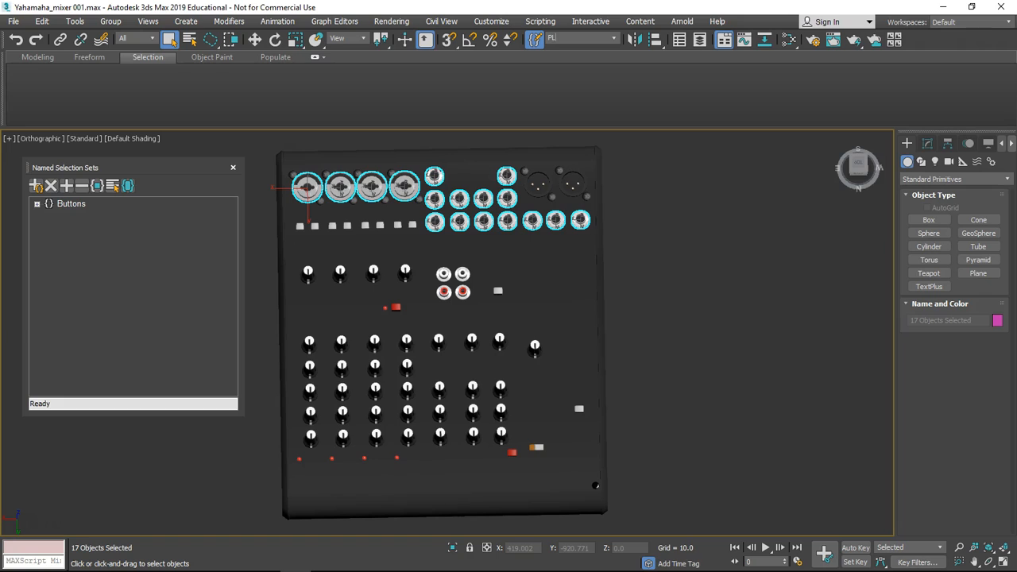
pyautogui.press('Return')
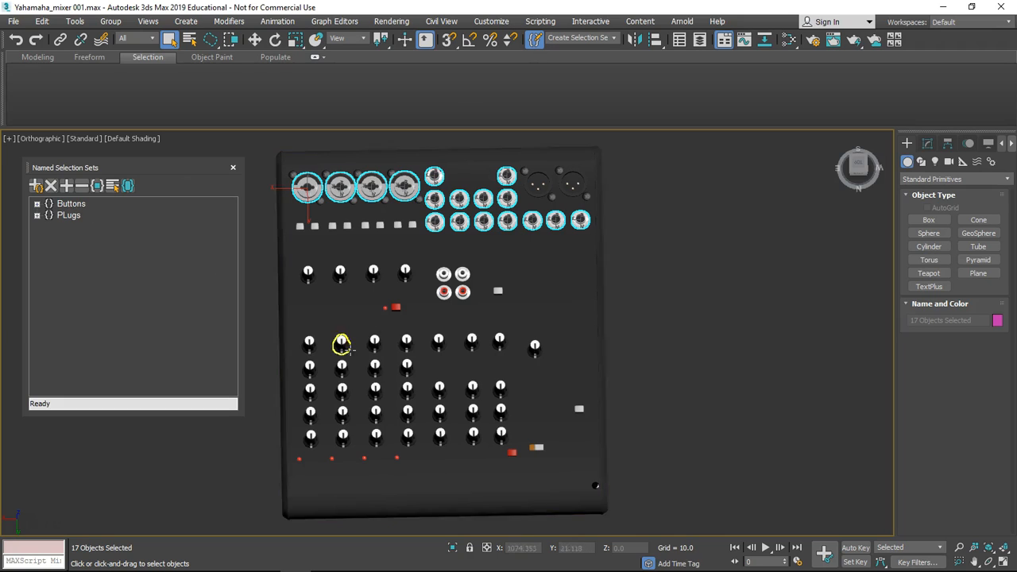
# Clear the current selection and recall the Buttons selection set
pyautogui.click(70, 204)
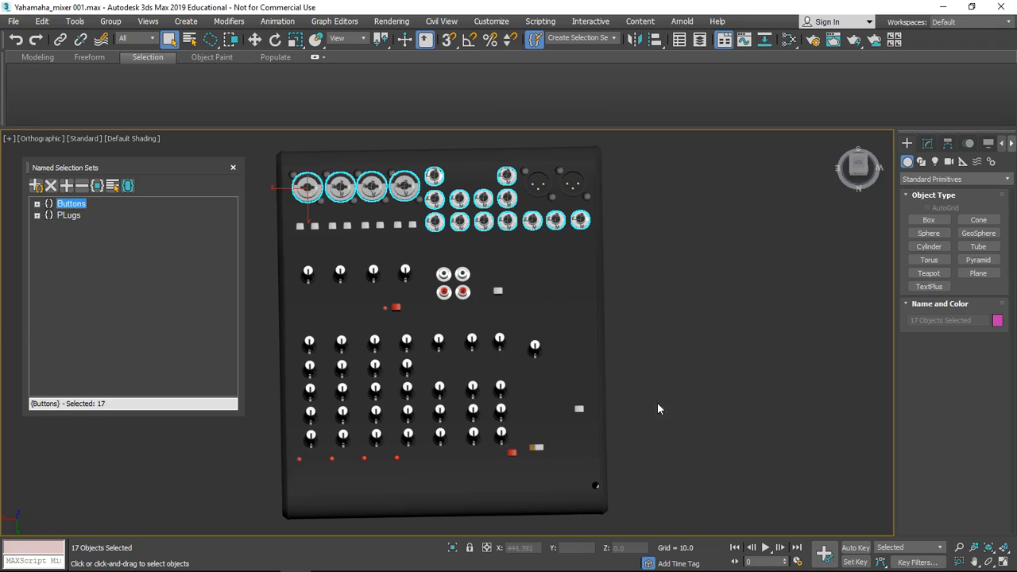
pyautogui.click(700, 322)
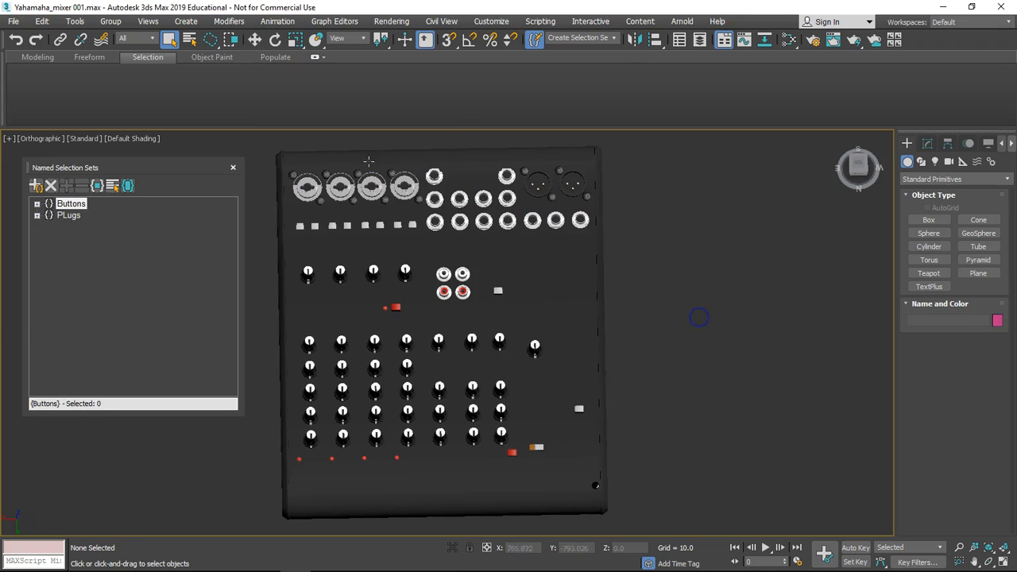
pyautogui.click(612, 39)
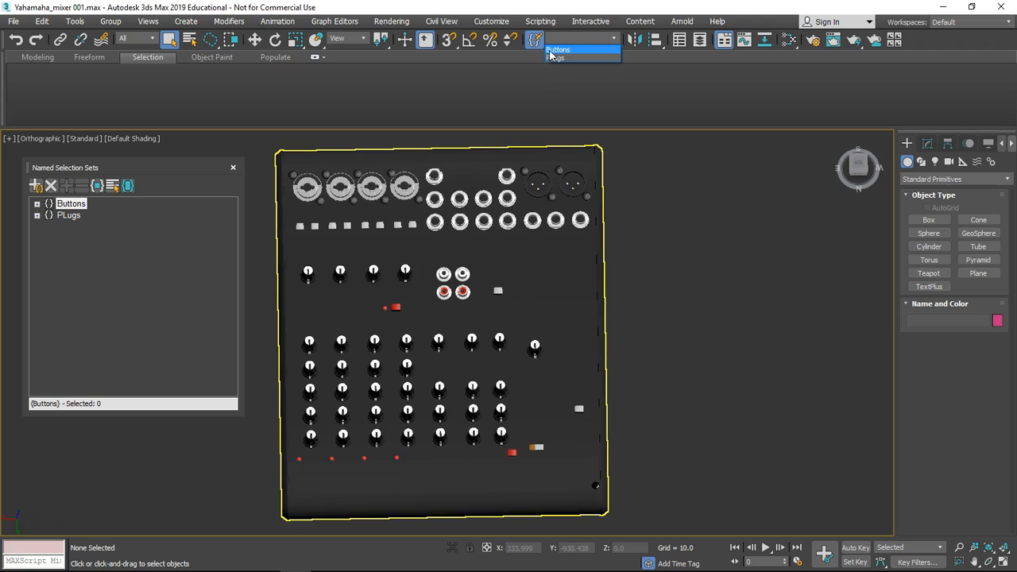
pyautogui.click(613, 39)
pyautogui.click(616, 41)
pyautogui.click(560, 49)
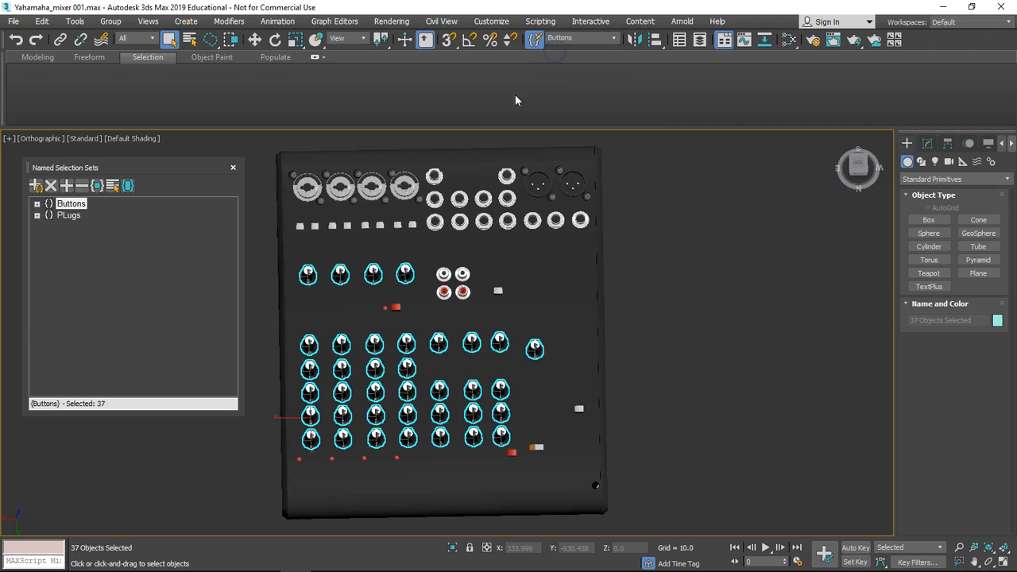
# Select the two red push buttons, the orange and white long push pair, and the two separate white push buttons among the knobs
pyautogui.moveTo(510, 443); pyautogui.dragTo(514, 431, button='middle')
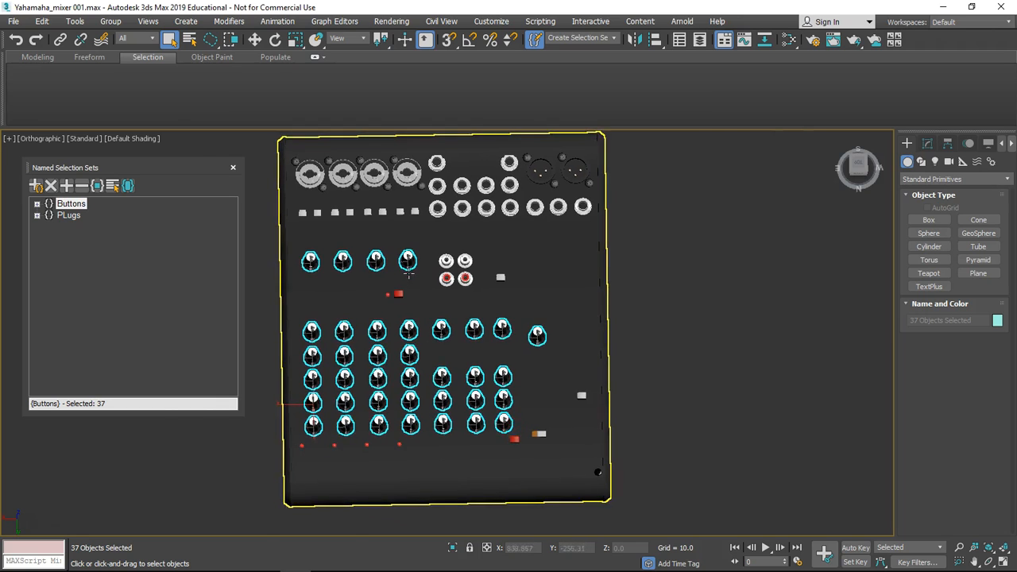
pyautogui.scroll(4, 408, 275)
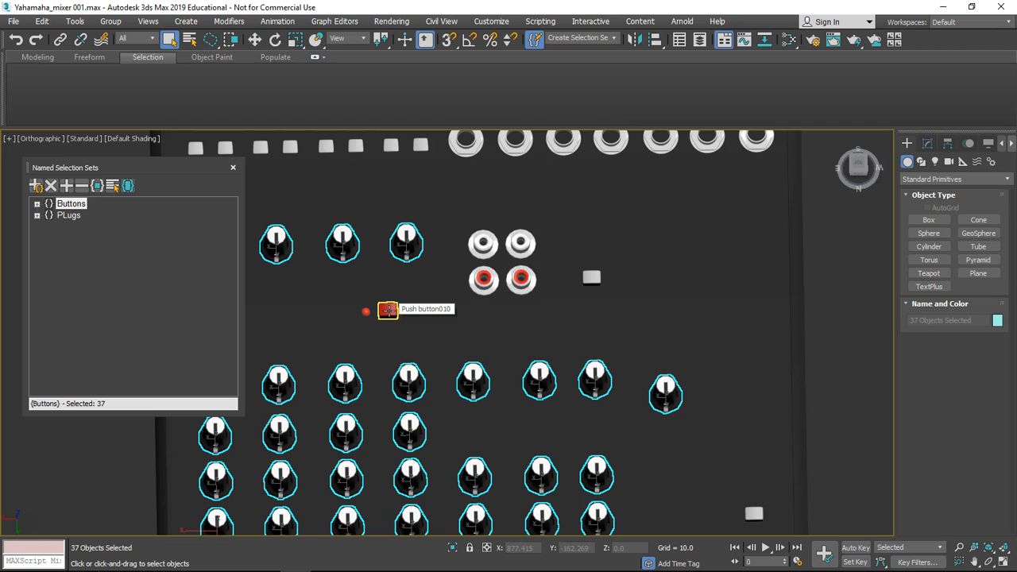
pyautogui.click(387, 310)
pyautogui.scroll(-4, 477, 377)
pyautogui.scroll(4, 480, 397)
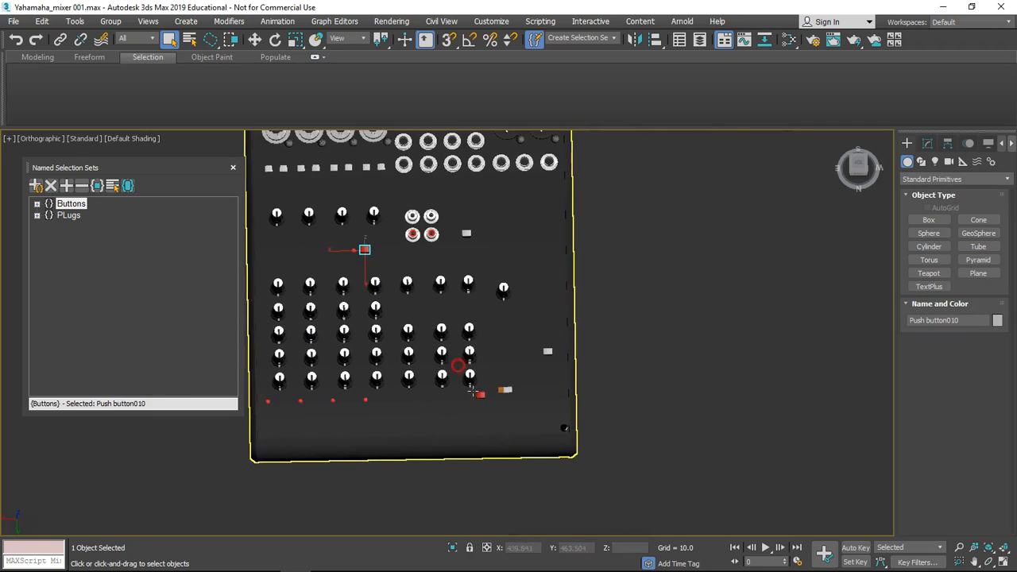
pyautogui.keyDown('ctrl'); pyautogui.click(481, 395); pyautogui.keyUp('ctrl')
pyautogui.keyDown('ctrl'); pyautogui.click(533, 382); pyautogui.keyUp('ctrl')
pyautogui.keyDown('ctrl'); pyautogui.click(521, 380); pyautogui.keyUp('ctrl')
pyautogui.keyDown('ctrl'); pyautogui.click(623, 302); pyautogui.keyUp('ctrl')
pyautogui.scroll(-4, 548, 322)
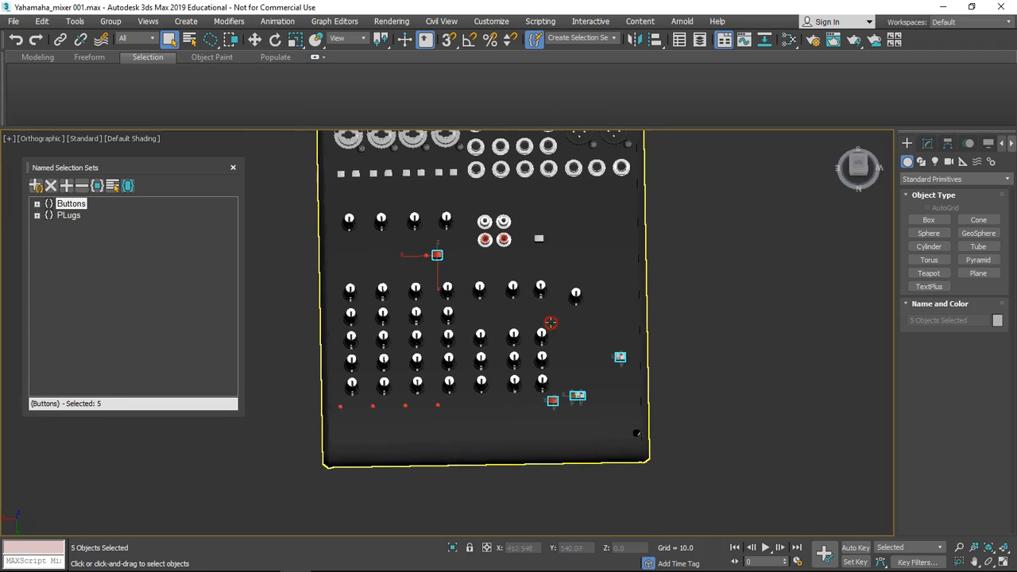
pyautogui.keyDown('ctrl'); pyautogui.click(539, 238); pyautogui.keyUp('ctrl')
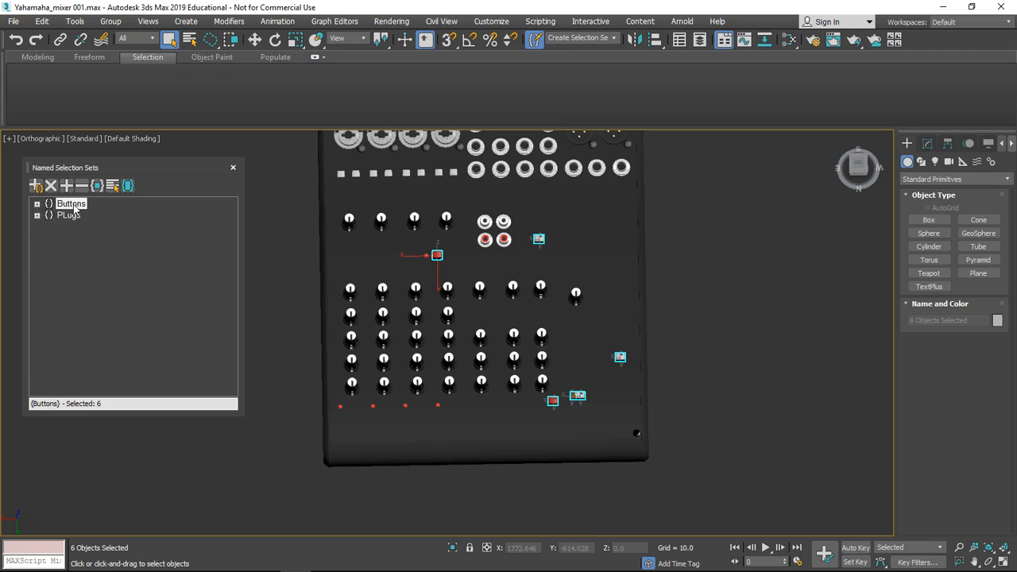
# Add the six selected push buttons to the Buttons selection set and review the set's member list
pyautogui.click(77, 207)
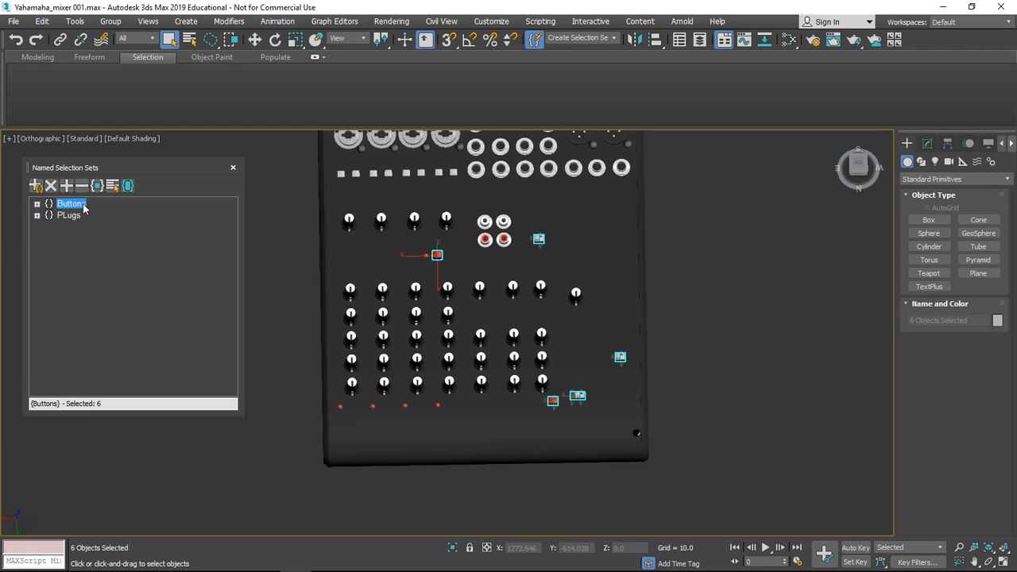
pyautogui.click(38, 205)
pyautogui.scroll(-7, 135, 243)
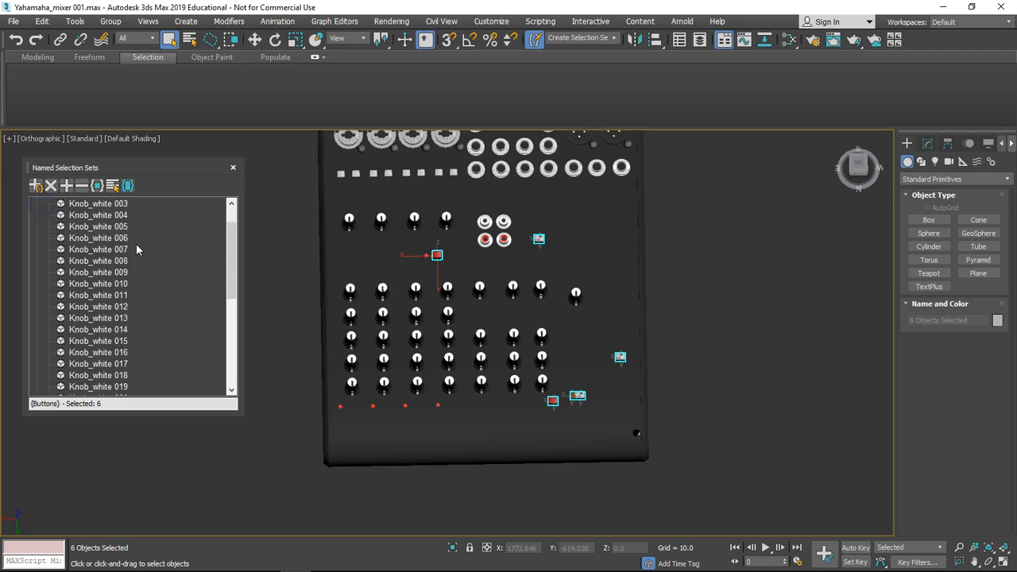
pyautogui.scroll(7, 97, 316)
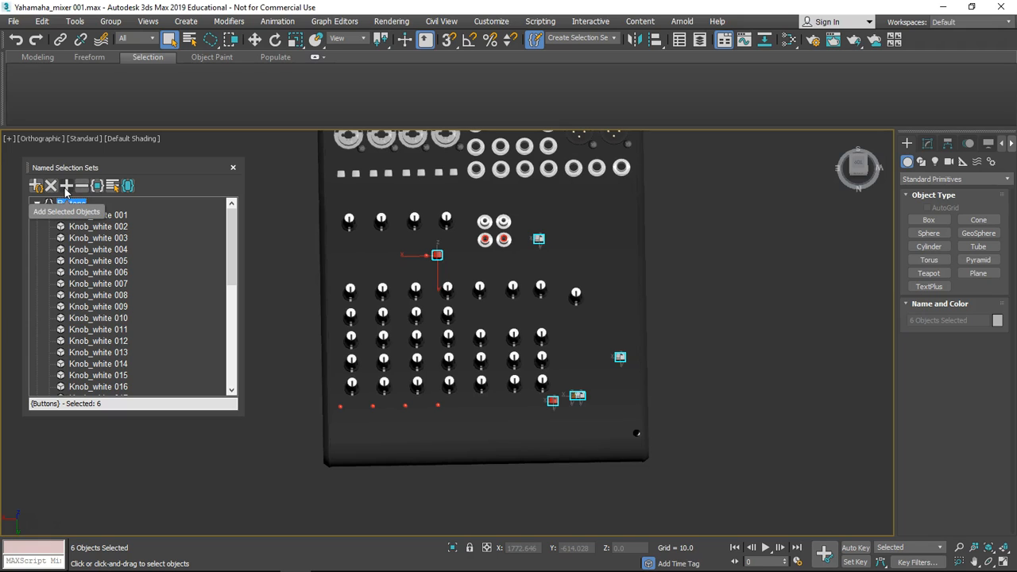
pyautogui.click(66, 188)
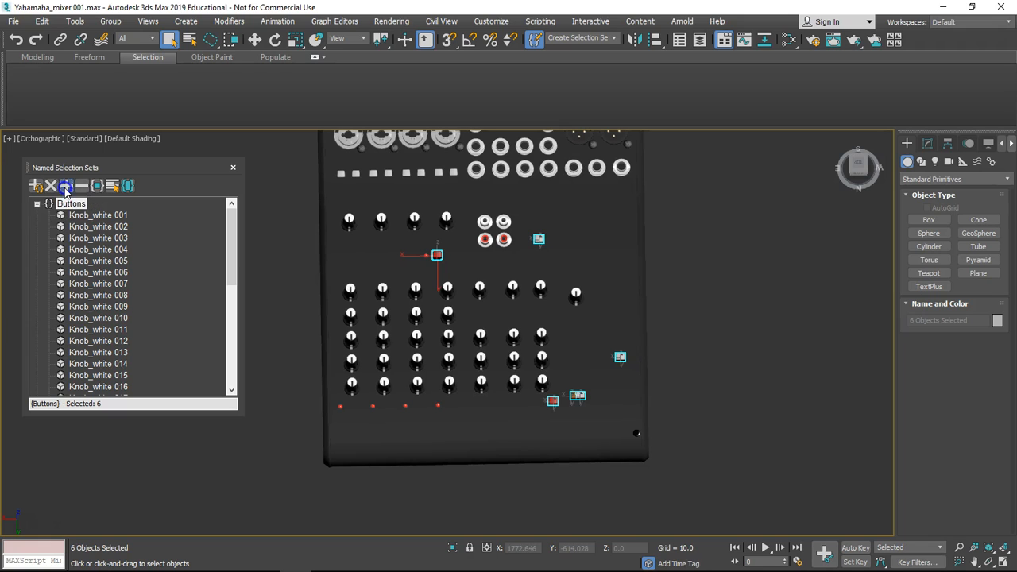
pyautogui.scroll(-9, 113, 278)
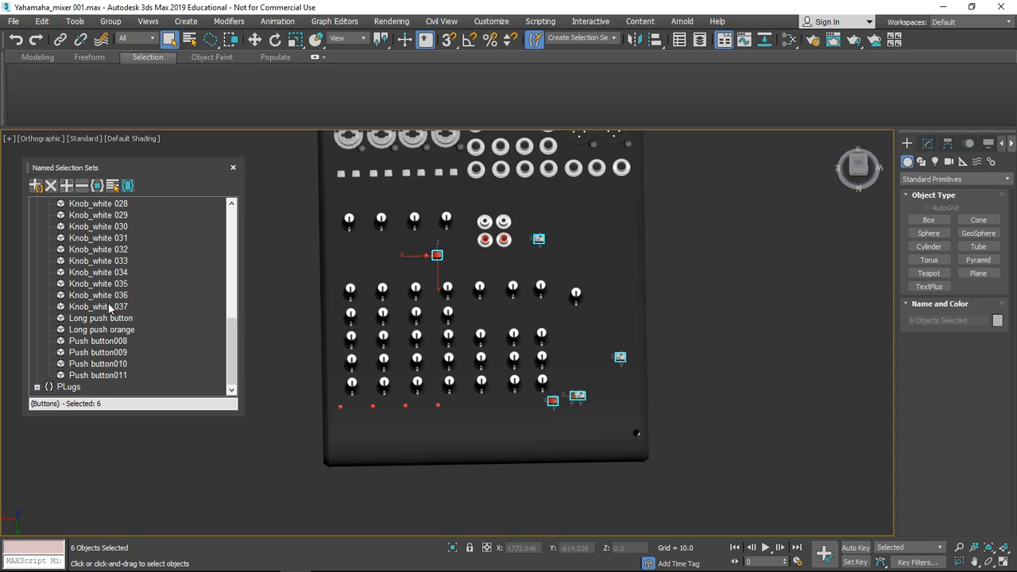
pyautogui.scroll(10, 85, 267)
pyautogui.scroll(3, 318, 214)
pyautogui.scroll(-7, 594, 267)
# Recall the extended Buttons set to select the knobs and push buttons together
pyautogui.moveTo(635, 300); pyautogui.dragTo(578, 305, button='middle')
pyautogui.click(611, 41)
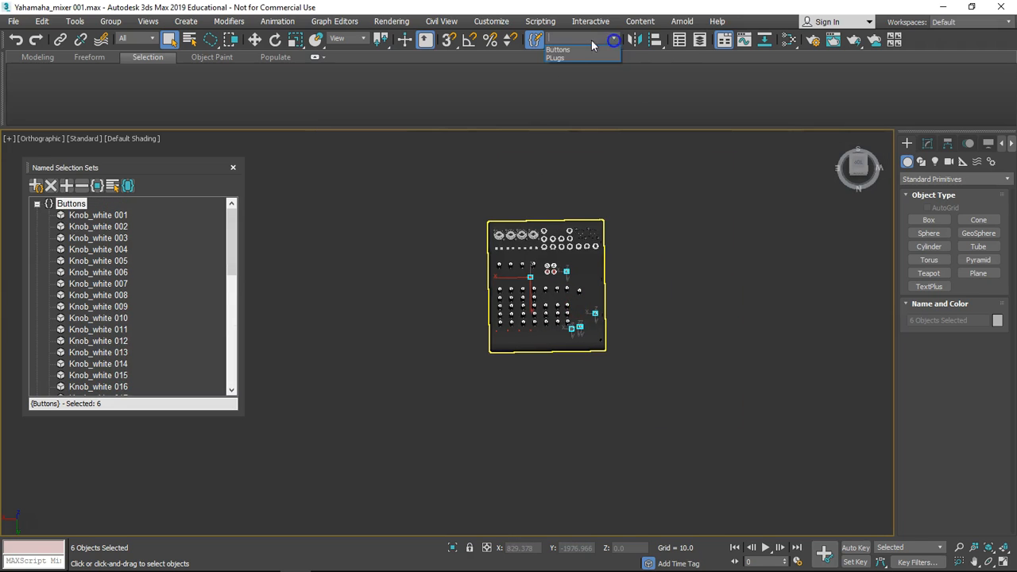
pyautogui.click(566, 52)
pyautogui.scroll(3, 564, 272)
pyautogui.scroll(-2, 581, 334)
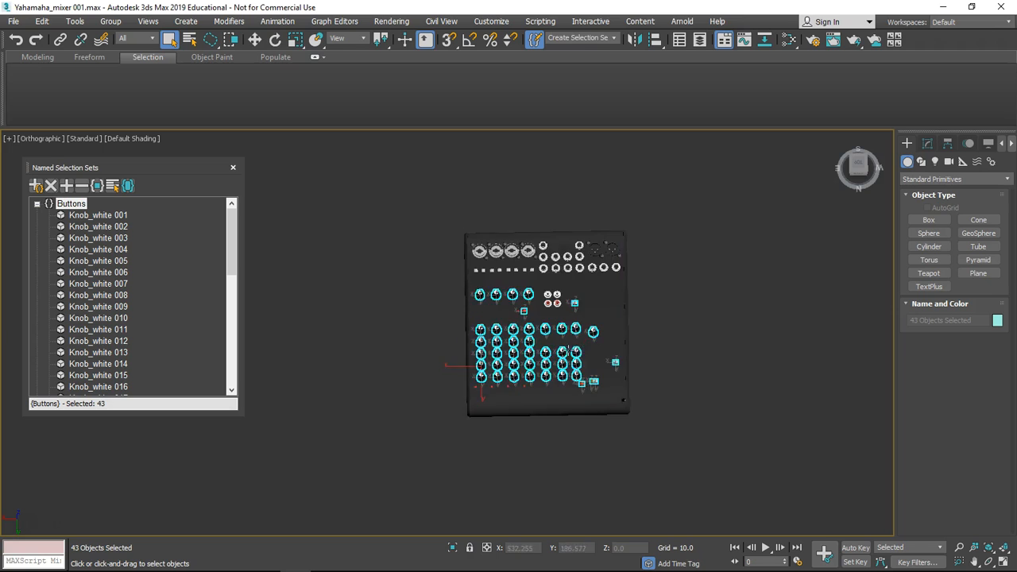
# Move the selected Buttons set sideways off the board, and undo the move
pyautogui.moveTo(550, 363); pyautogui.dragTo(610, 344, button='middle')
pyautogui.scroll(1, 610, 344)
pyautogui.press('w')
pyautogui.moveTo(565, 329); pyautogui.dragTo(317, 332)
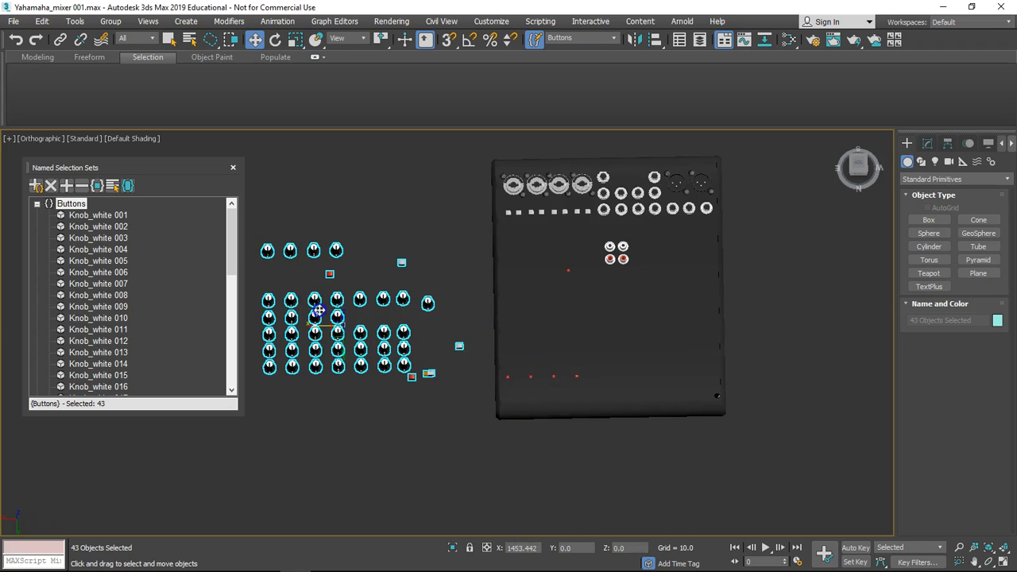
pyautogui.hotkey('ctrl', 'z')
# Recall the Buttons selection set again and isolate its objects
pyautogui.moveTo(568, 310); pyautogui.dragTo(543, 310, button='middle')
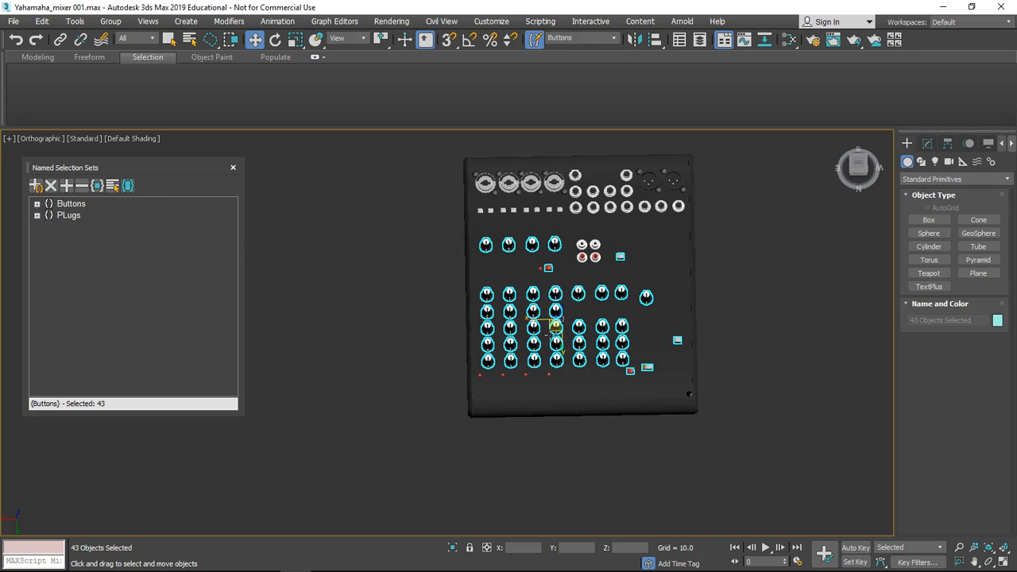
pyautogui.click(614, 38)
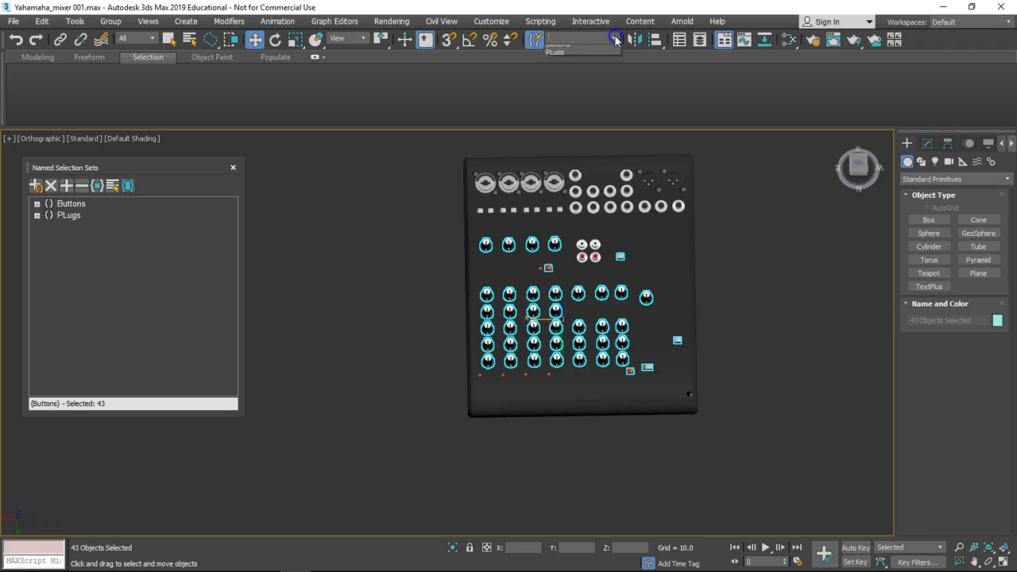
pyautogui.click(592, 51)
pyautogui.click(452, 547)
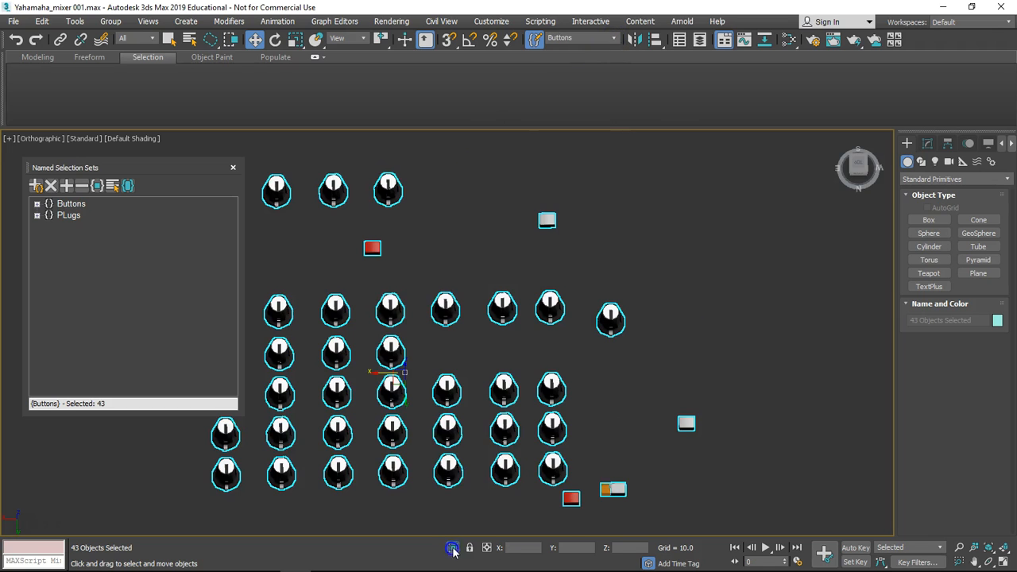